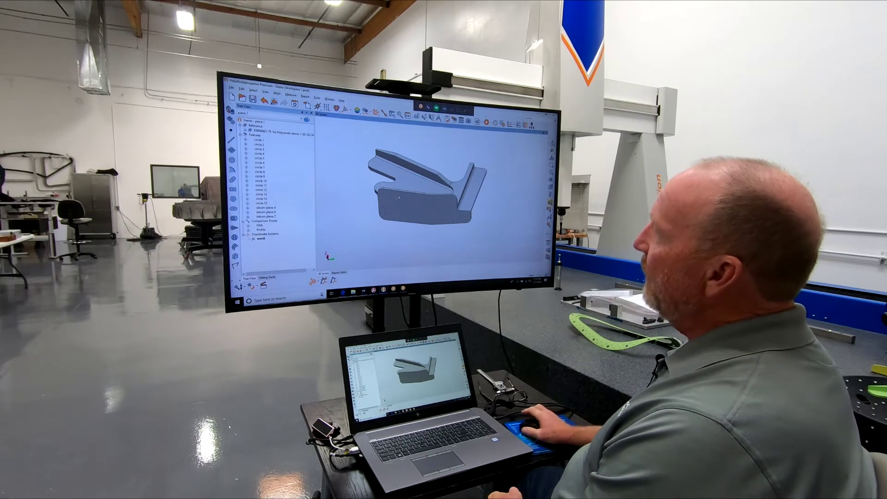
# - Inspect the CAD part from several angles, toggling the OML and Profile comparison points on and off
pyautogui.moveTo(315, 139); pyautogui.dragTo(347, 138)
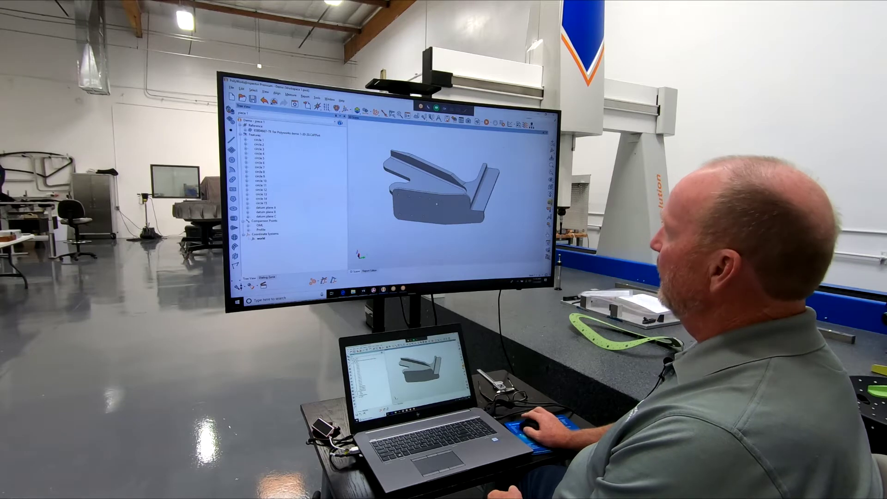
pyautogui.moveTo(430, 202)
pyautogui.mouseDown()
pyautogui.moveTo(436, 180)
pyautogui.moveTo(439, 206)
pyautogui.mouseUp()
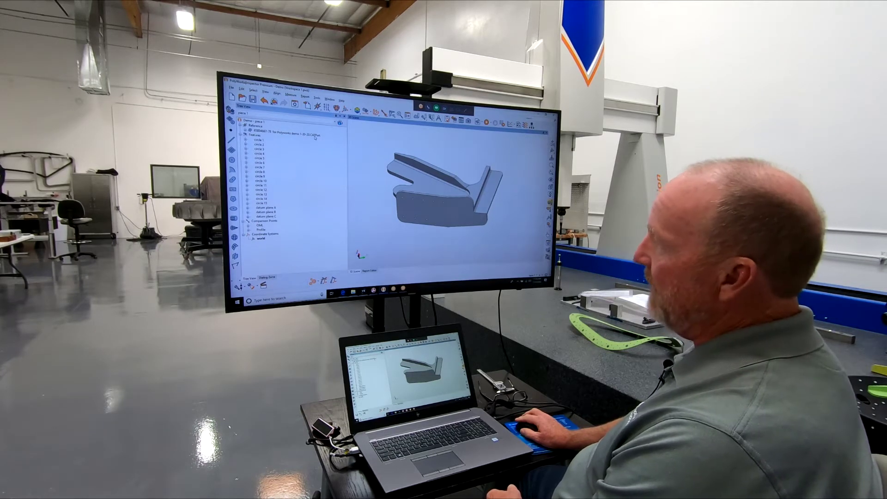
pyautogui.moveTo(443, 194); pyautogui.dragTo(457, 208, button='middle')
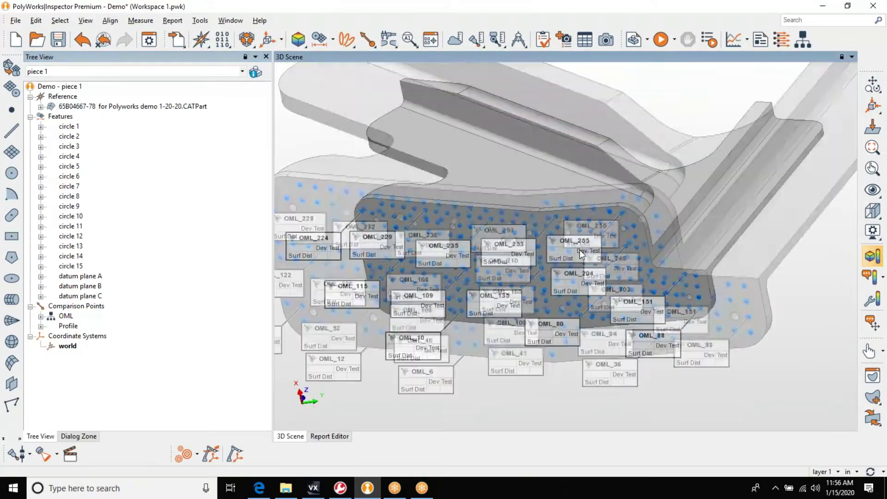
pyautogui.moveTo(579, 249); pyautogui.dragTo(531, 252)
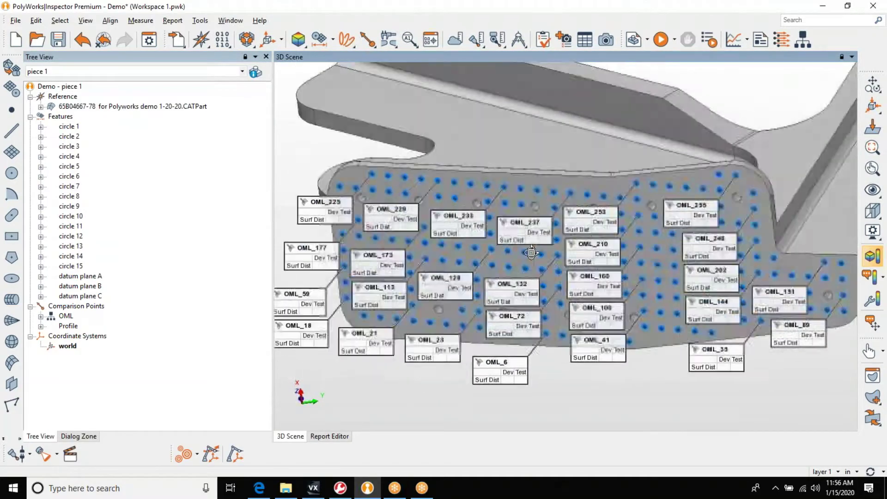
pyautogui.scroll(-2, 531, 252)
pyautogui.scroll(-2, 531, 252)
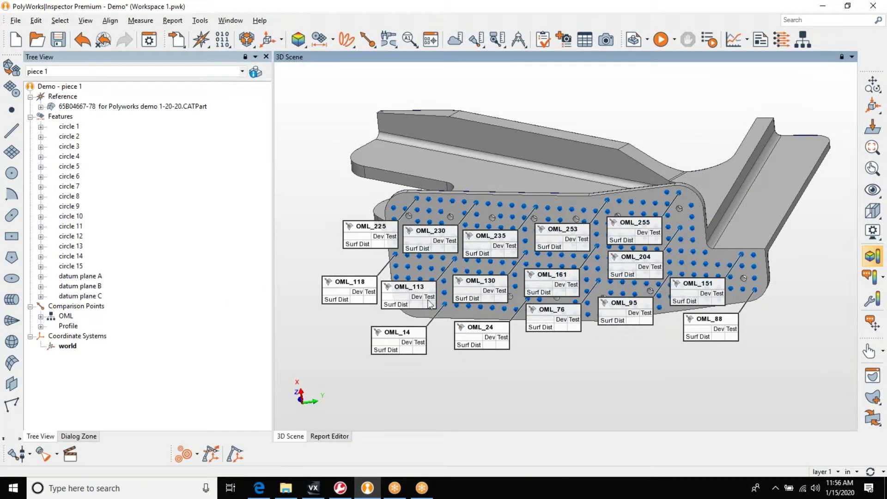
pyautogui.middleClick(56, 319)
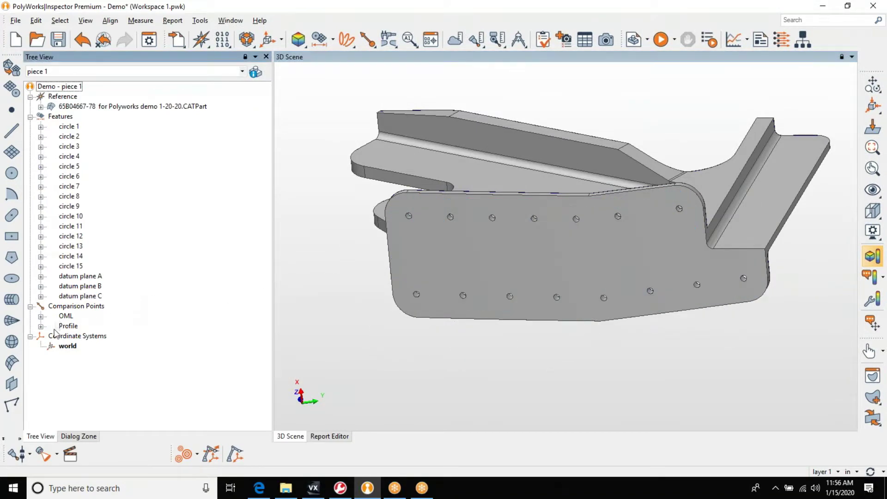
pyautogui.middleClick(54, 327)
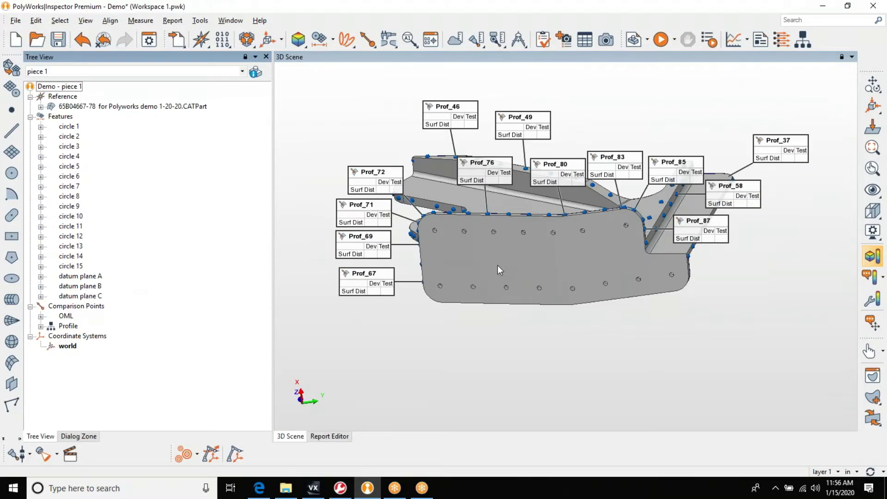
pyautogui.moveTo(497, 266)
pyautogui.mouseDown()
pyautogui.moveTo(567, 281)
pyautogui.moveTo(520, 277)
pyautogui.moveTo(573, 296)
pyautogui.mouseUp()
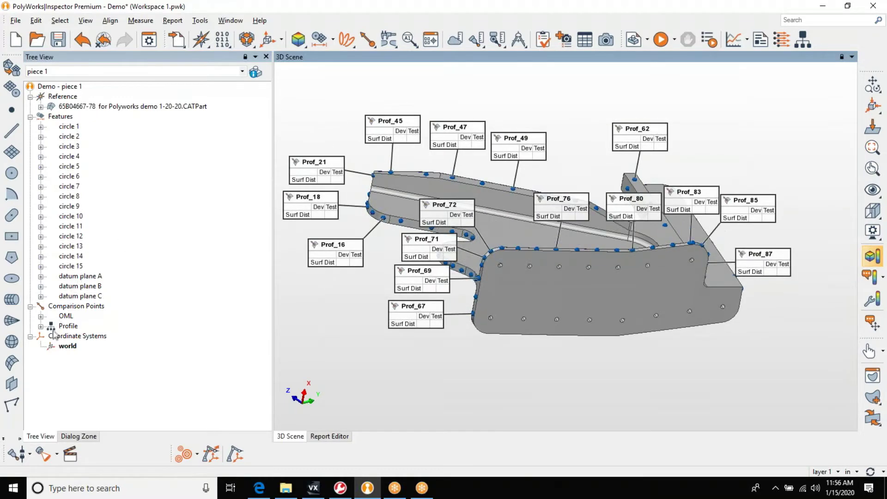
pyautogui.middleClick(68, 325)
pyautogui.moveTo(366, 299); pyautogui.dragTo(346, 294)
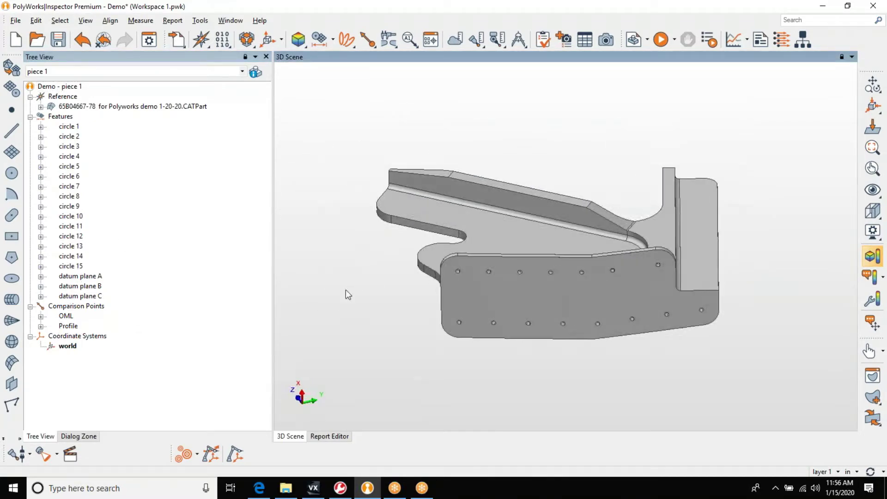
# - Import the polygonal scan Scan1.stl with Inches as its units
pyautogui.click(184, 47)
pyautogui.click(178, 92)
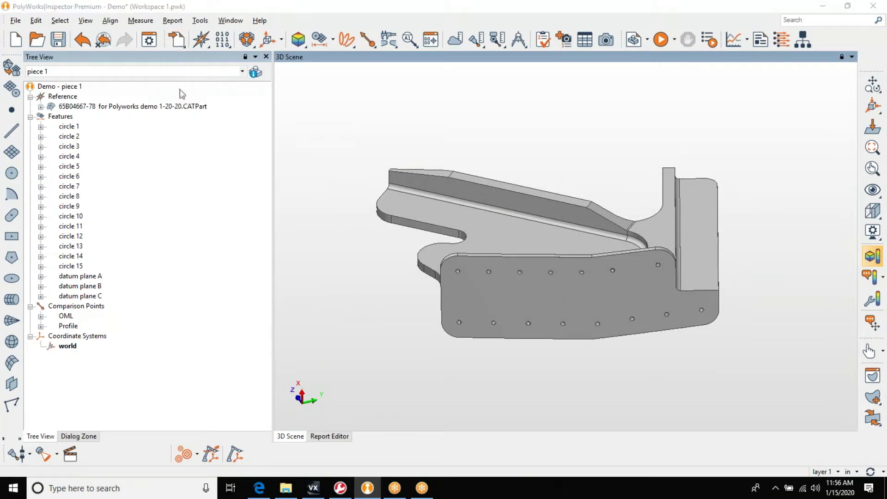
pyautogui.click(228, 112)
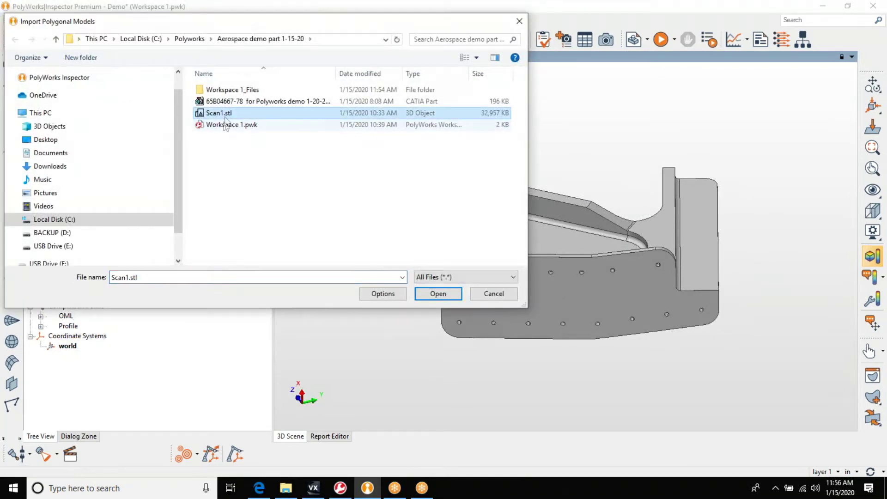
pyautogui.click(434, 294)
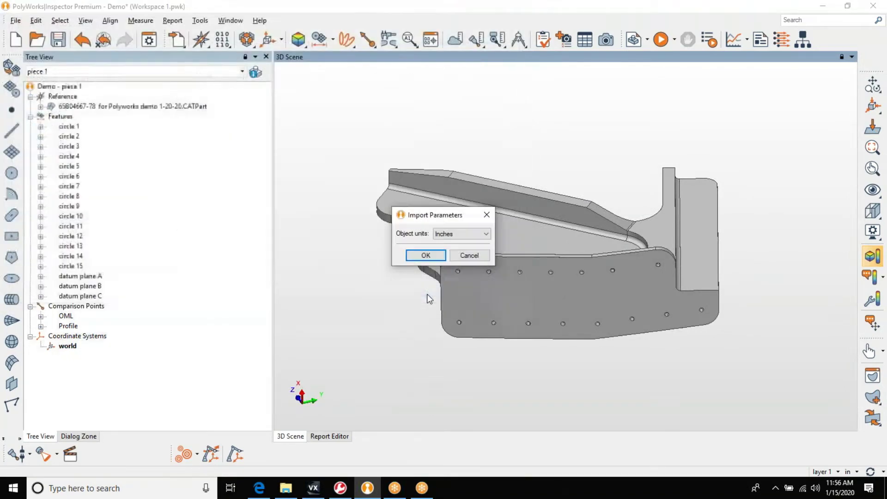
pyautogui.click(427, 256)
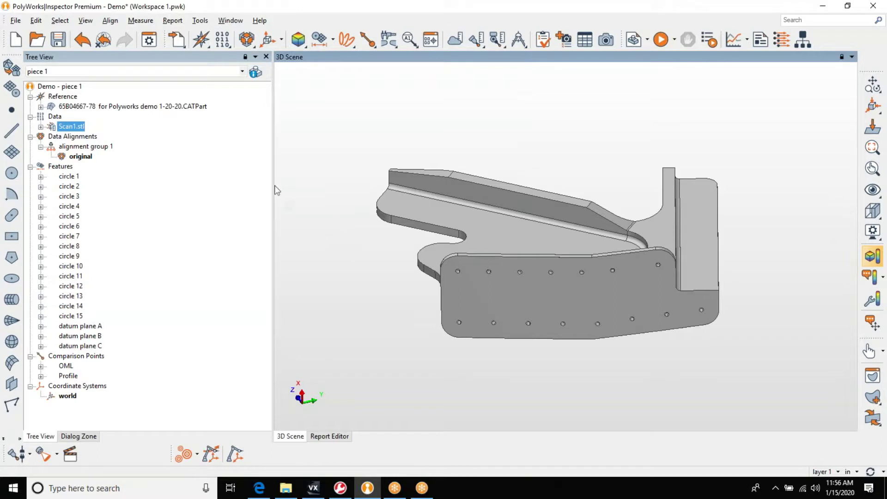
pyautogui.click(248, 39)
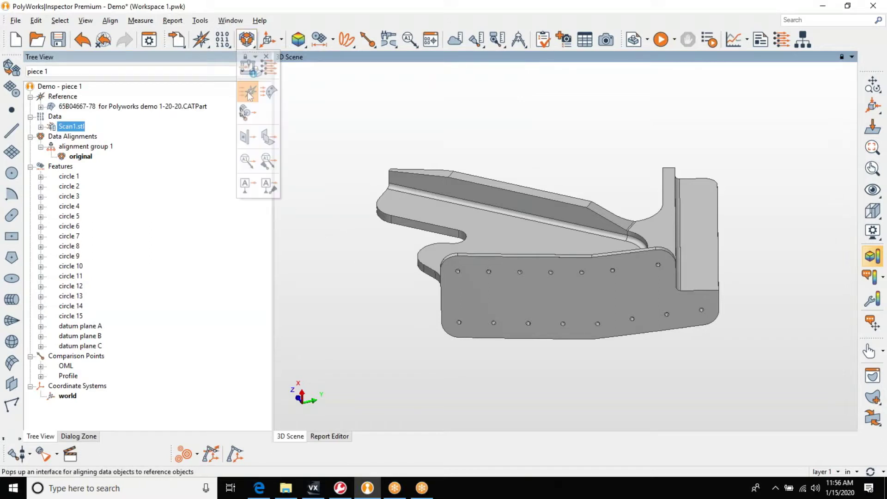
# - Run a Best-Fit Data to Reference Objects alignment of the scan to the CAD, accepting the iteration-limit message
pyautogui.click(248, 66)
pyautogui.click(48, 306)
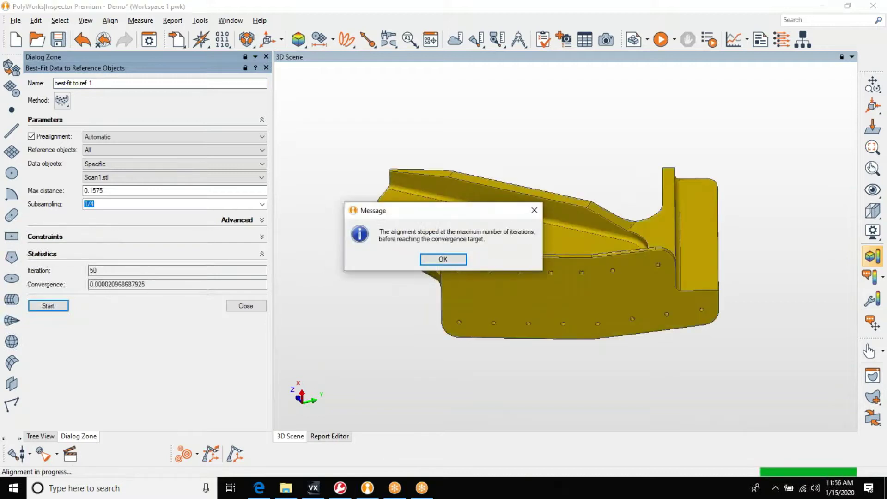
pyautogui.click(430, 259)
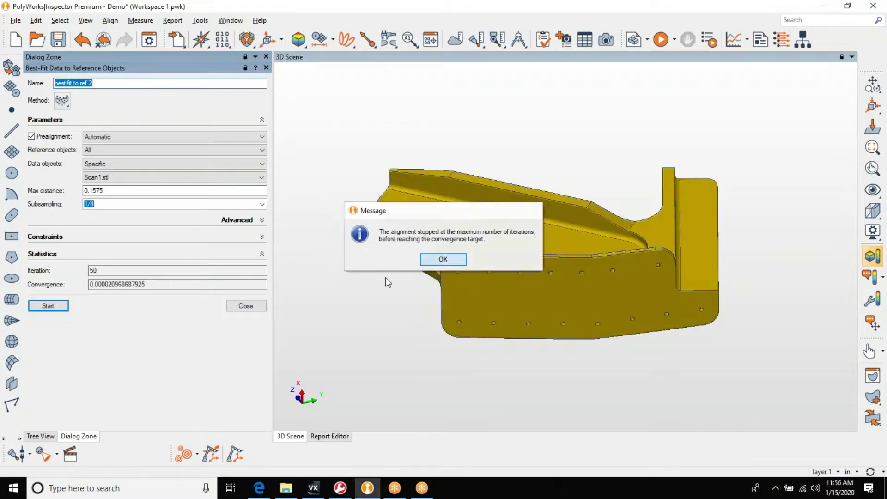
pyautogui.click(246, 306)
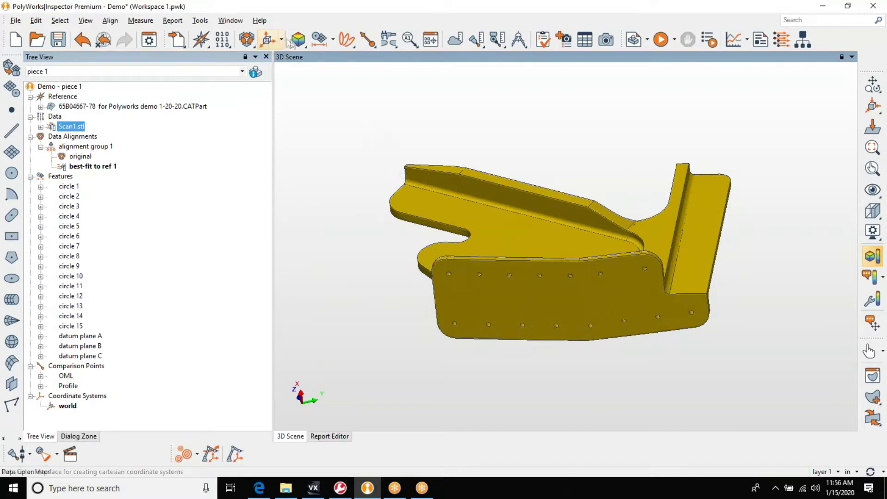
# - Measure scan deviations from the CAD surfaces, creating the dev to surface 1 colour map
pyautogui.click(297, 42)
pyautogui.click(300, 89)
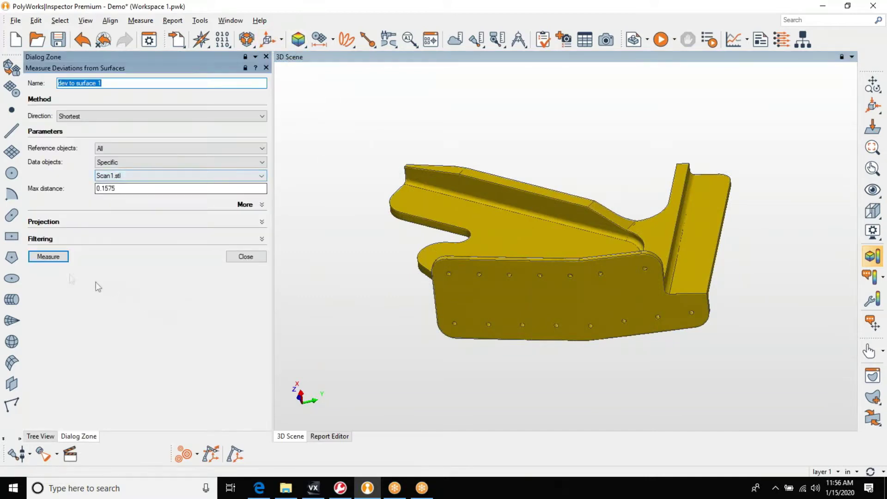
pyautogui.click(46, 260)
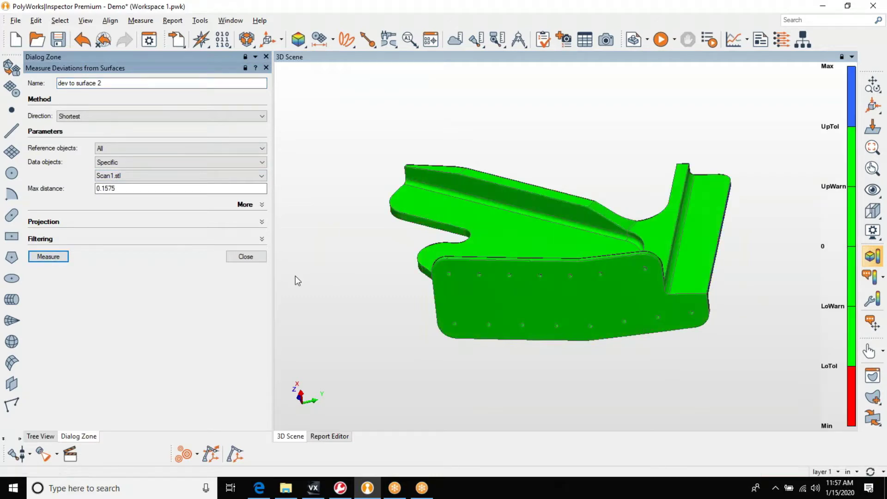
pyautogui.click(247, 257)
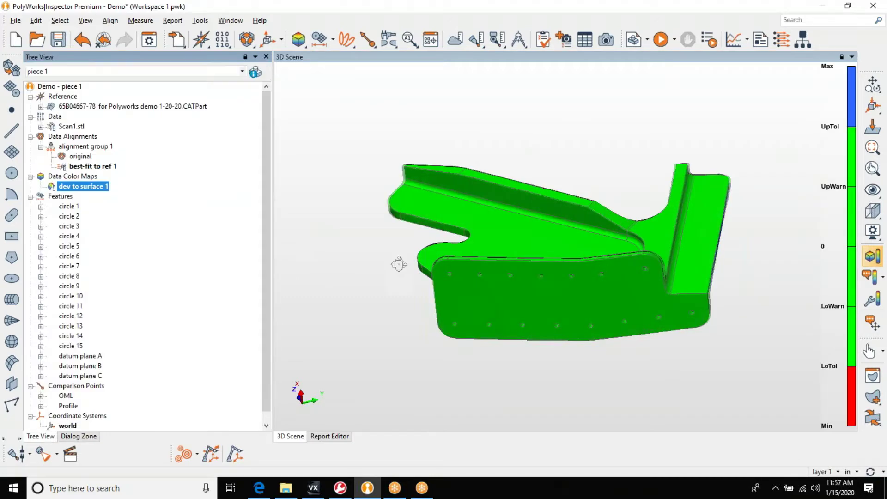
# - Start a coordinate system creation and cancel it without changes
pyautogui.moveTo(398, 264)
pyautogui.mouseDown()
pyautogui.moveTo(424, 311)
pyautogui.moveTo(378, 313)
pyautogui.moveTo(397, 259)
pyautogui.mouseUp()
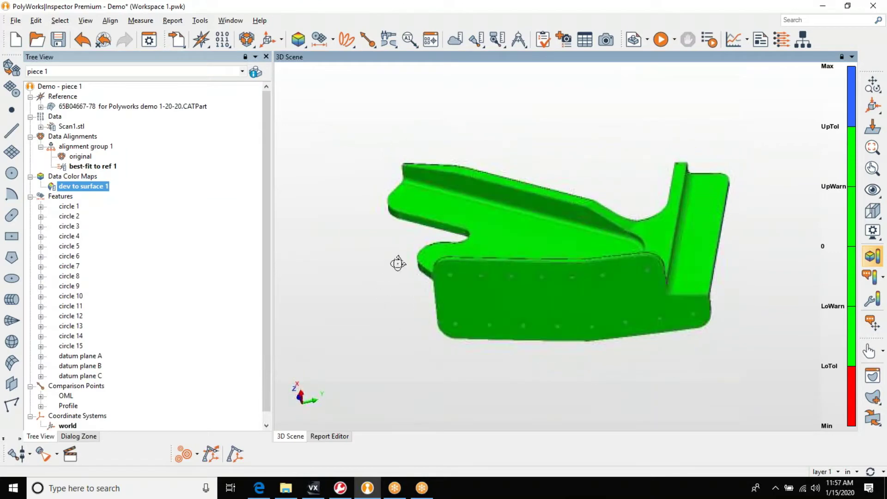
pyautogui.click(268, 42)
pyautogui.click(247, 177)
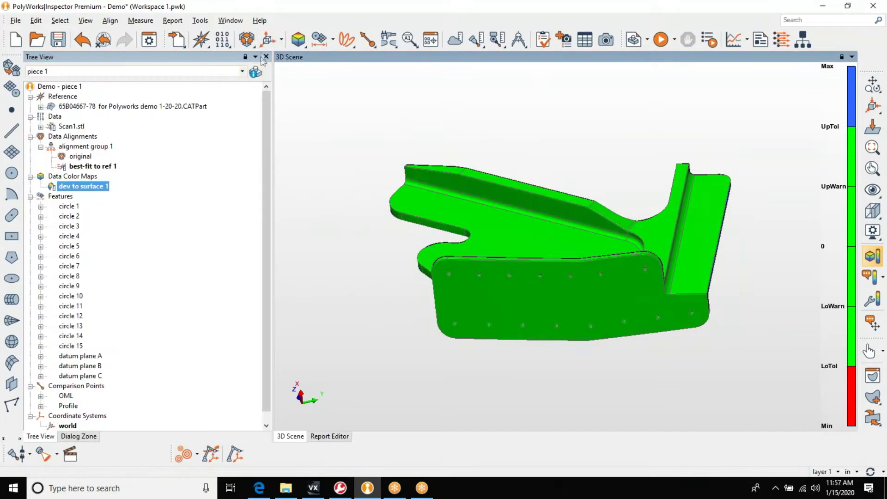
pyautogui.click(203, 39)
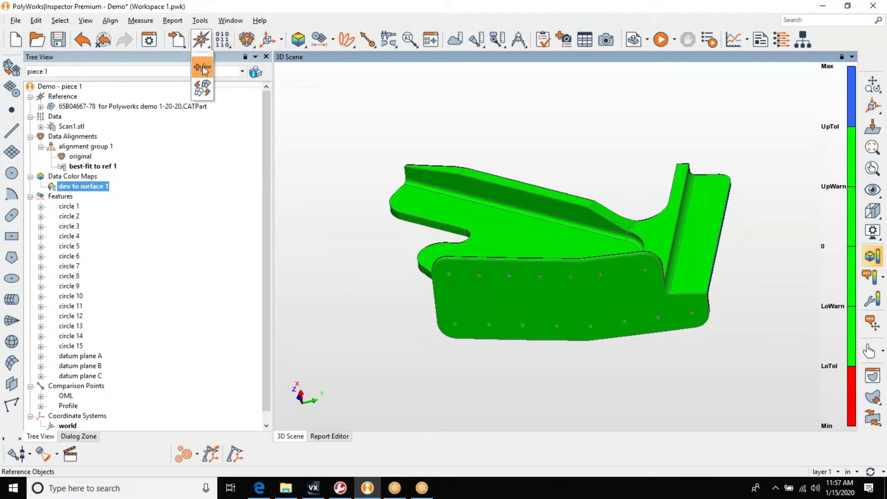
# - Set the reference tolerances to UpTol 0.015 and LoTol -0.015, then orbit to review the green colour map
pyautogui.click(203, 67)
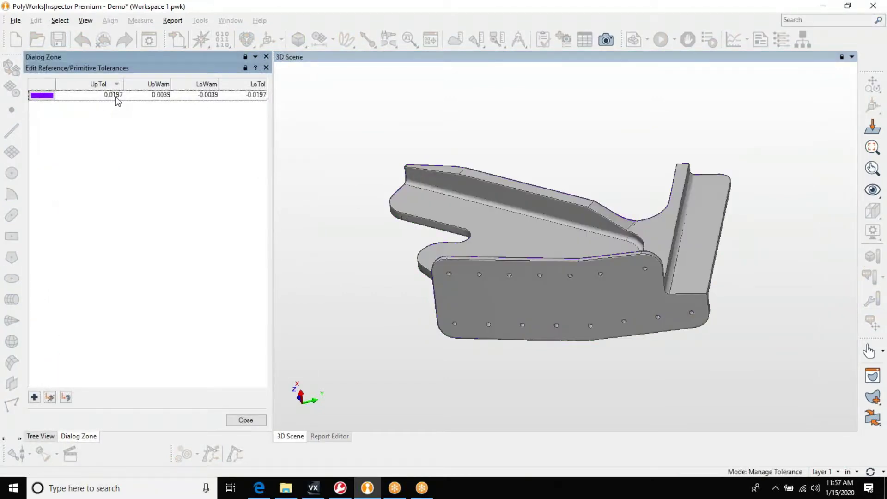
pyautogui.doubleClick(115, 98)
pyautogui.write('015')
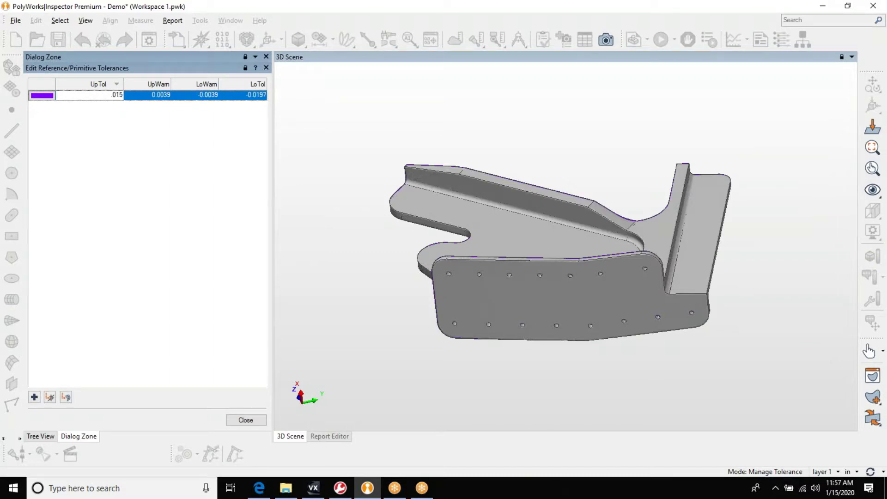
pyautogui.doubleClick(257, 95)
pyautogui.write('-.015')
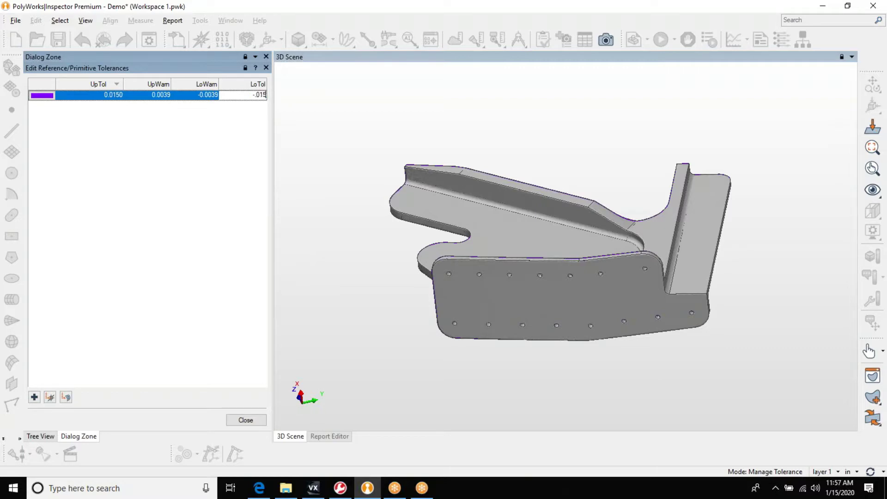
pyautogui.click(246, 420)
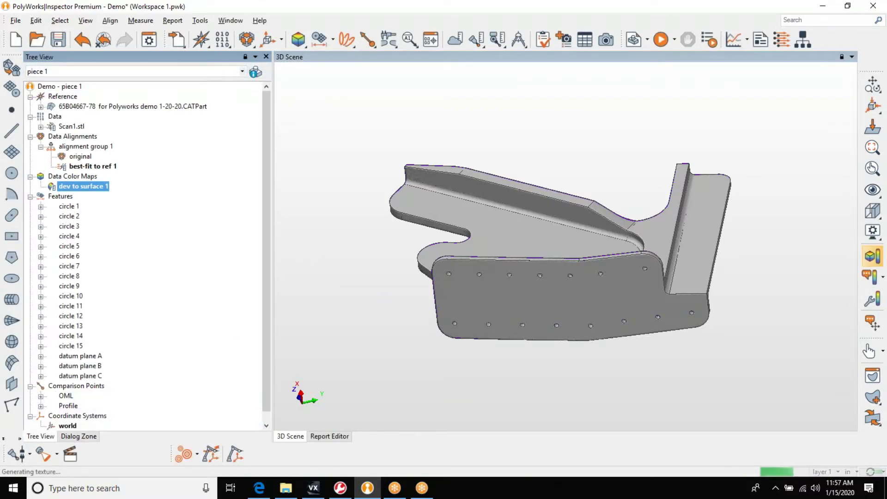
pyautogui.moveTo(485, 271); pyautogui.dragTo(511, 284)
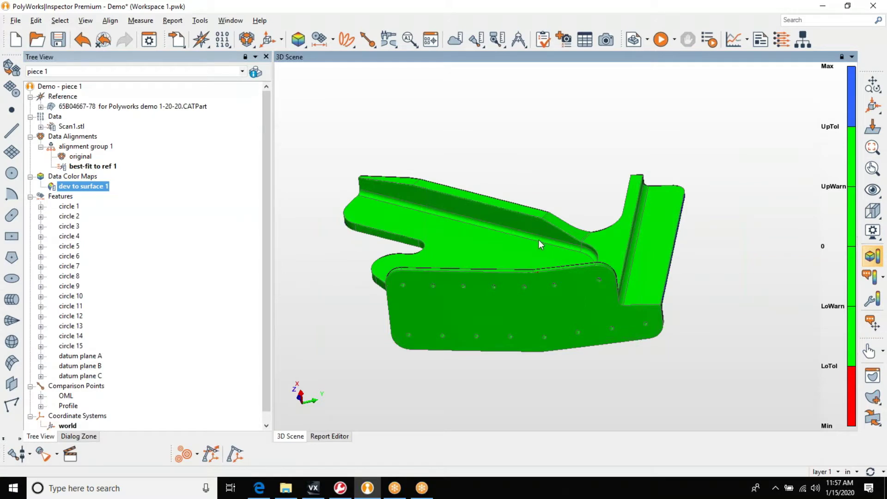
pyautogui.moveTo(540, 244)
pyautogui.mouseDown()
pyautogui.moveTo(529, 264)
pyautogui.moveTo(566, 308)
pyautogui.moveTo(533, 238)
pyautogui.moveTo(454, 248)
pyautogui.mouseUp()
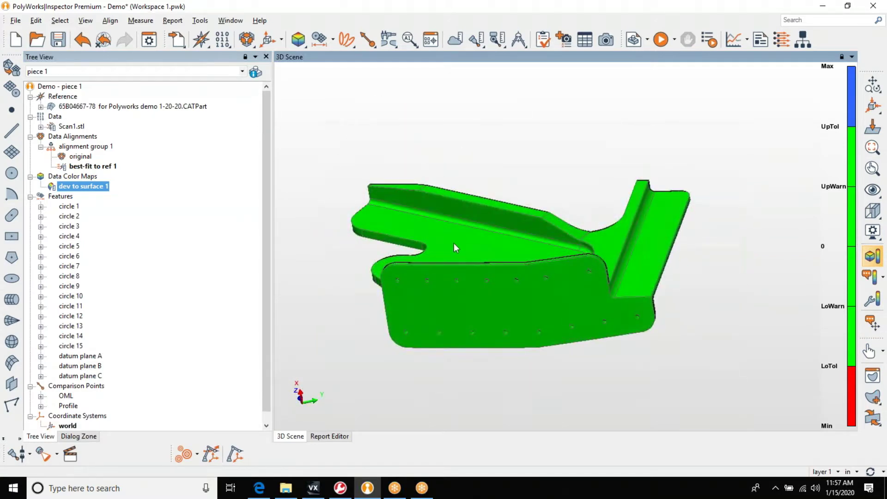
pyautogui.click(69, 207)
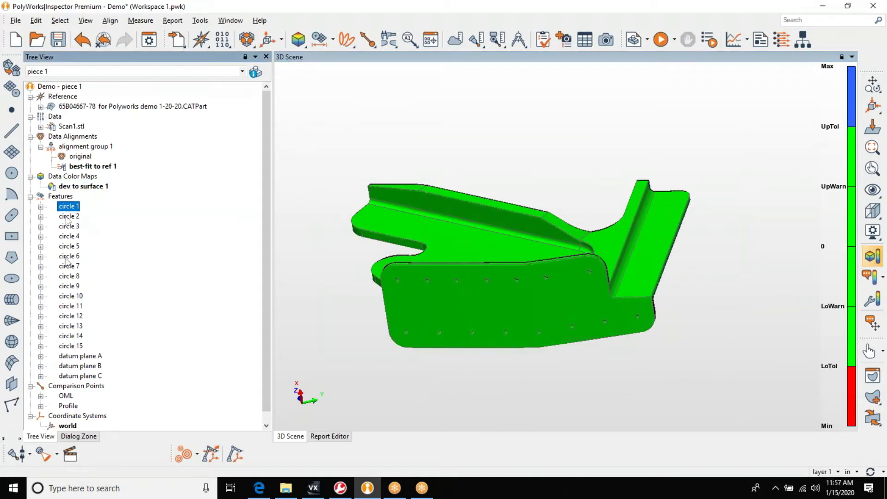
# - Extract measured components for circles 1–15 and datum planes A, B and C
pyautogui.keyDown('shift'); pyautogui.click(70, 346); pyautogui.keyUp('shift')
pyautogui.keyDown('shift'); pyautogui.click(71, 375); pyautogui.keyUp('shift')
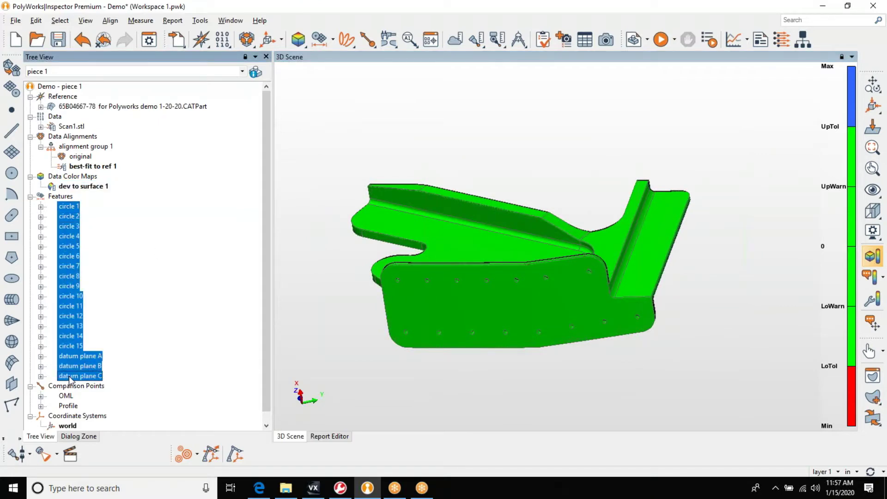
pyautogui.click(454, 40)
# - Extract measured components for the OML and Profile comparison points and show the feature annotations
pyautogui.click(66, 396)
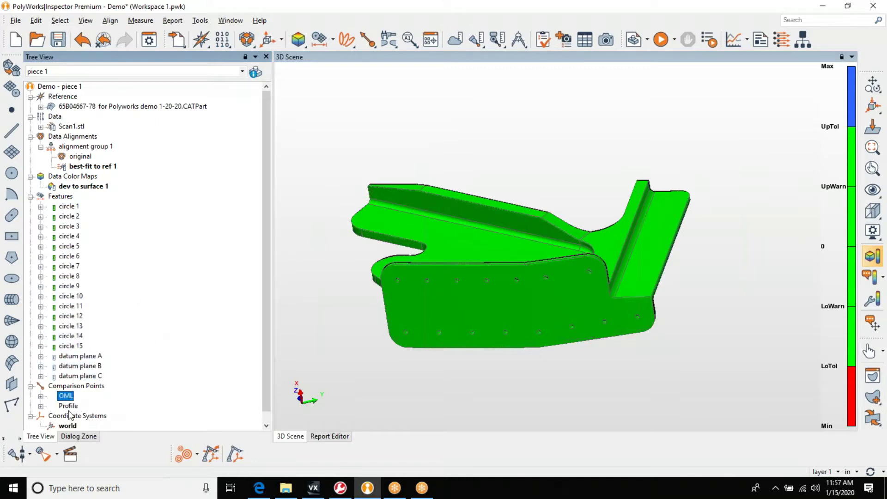
pyautogui.keyDown('ctrl'); pyautogui.click(68, 406); pyautogui.keyUp('ctrl')
pyautogui.click(456, 40)
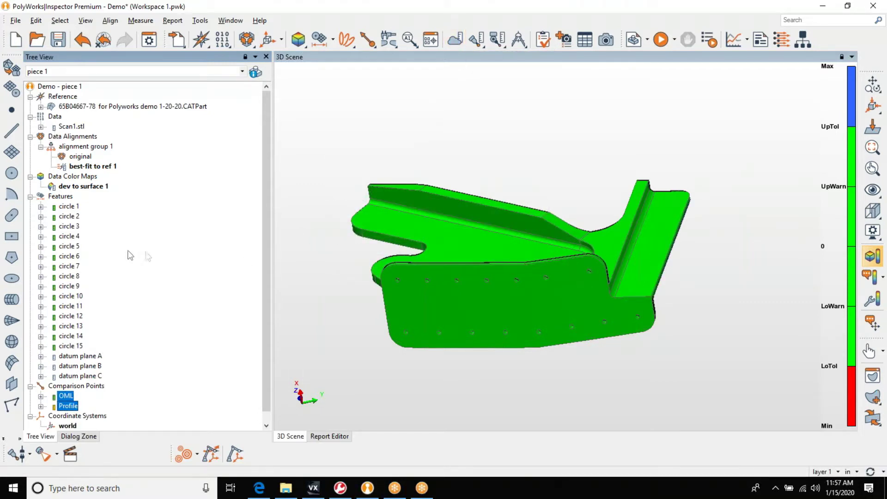
pyautogui.click(46, 199)
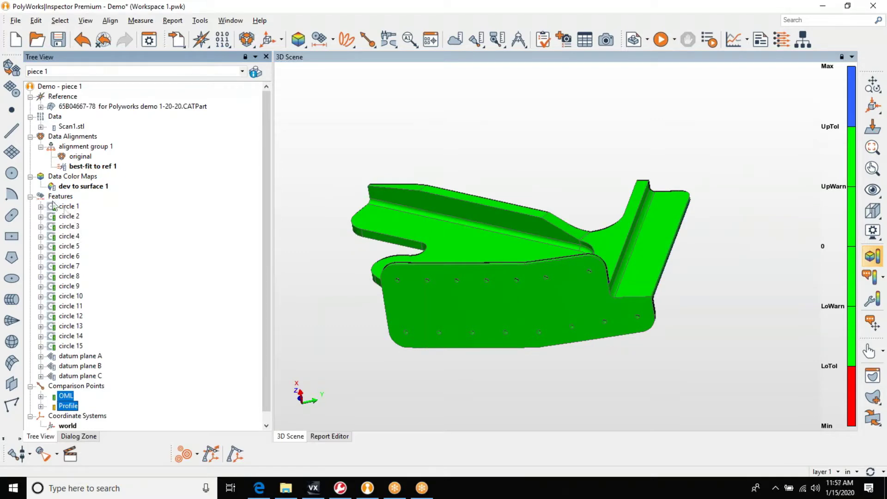
pyautogui.scroll(2, 486, 297)
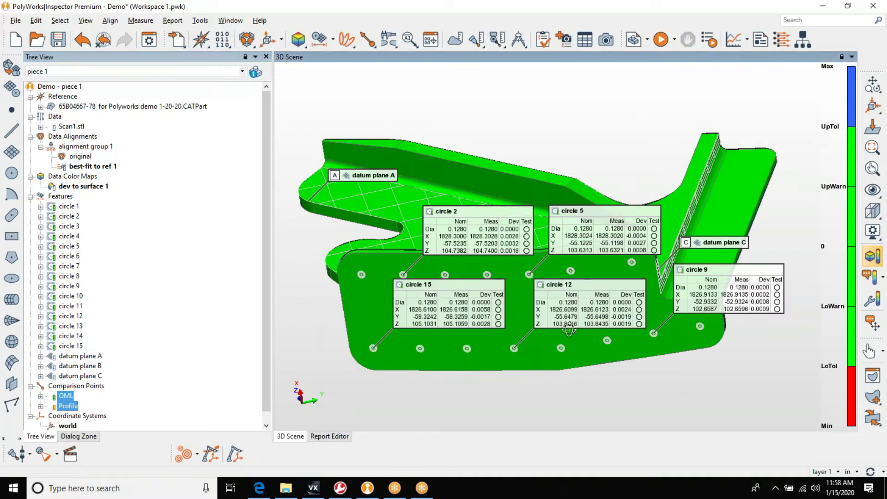
# - Tilt the annotated part and bring up the list of alignment tools
pyautogui.moveTo(572, 333); pyautogui.dragTo(494, 294)
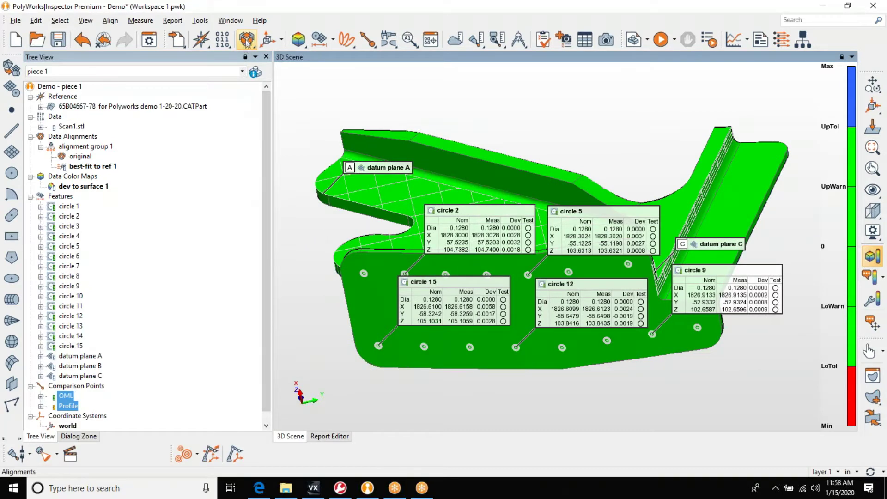
pyautogui.click(247, 39)
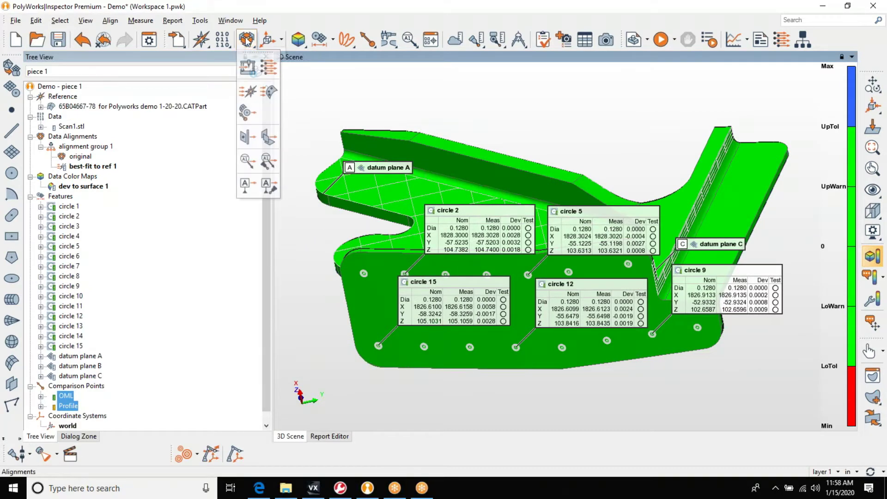
# - Align the scan to datum reference frame A B C, making drf - A B C the active alignment
pyautogui.click(246, 184)
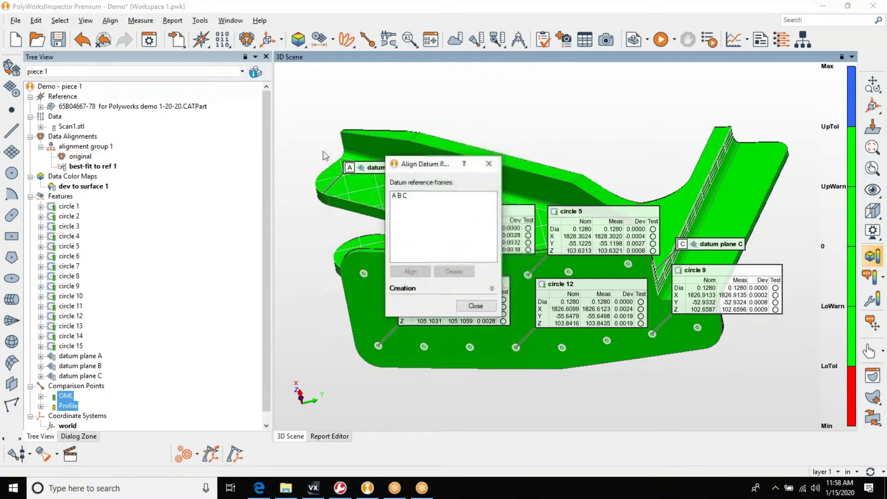
pyautogui.click(403, 200)
pyautogui.click(409, 272)
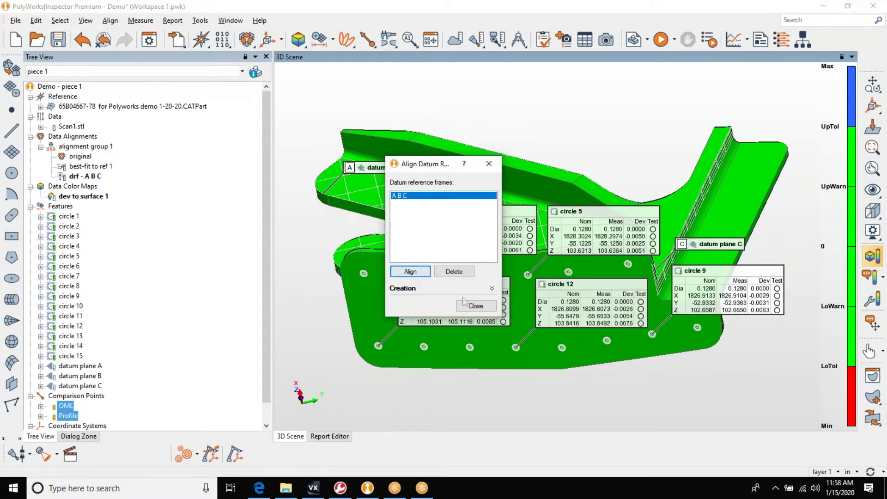
pyautogui.click(475, 305)
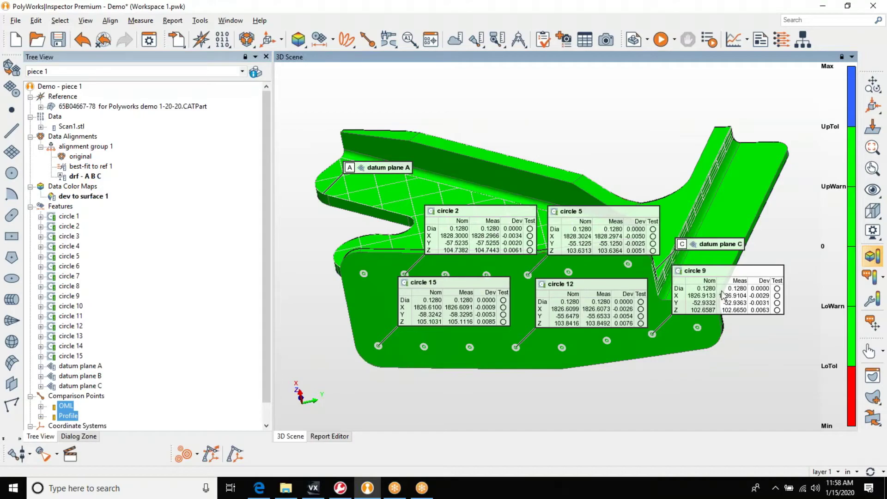
pyautogui.scroll(3, 721, 295)
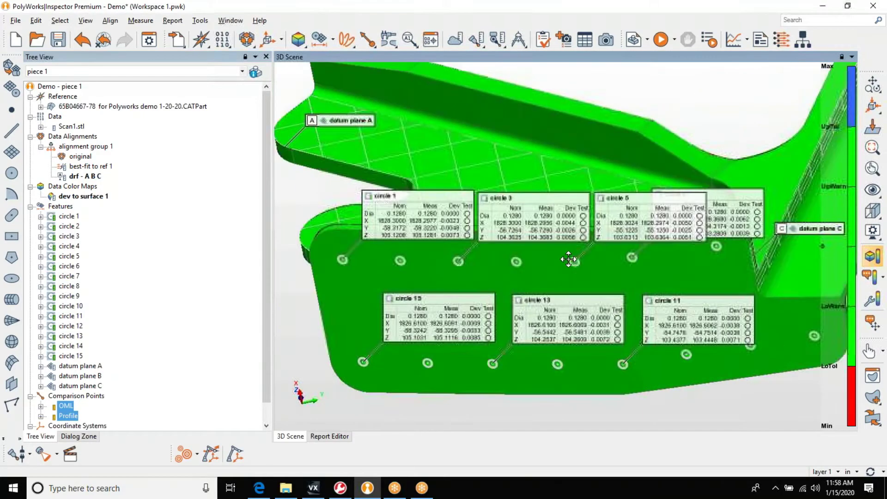
pyautogui.scroll(-2, 568, 260)
pyautogui.scroll(-1, 568, 259)
pyautogui.scroll(-2, 485, 270)
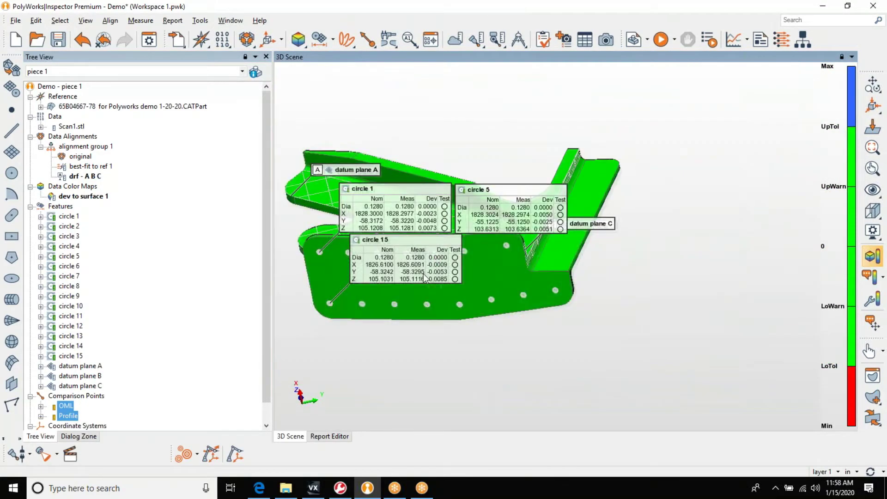
pyautogui.scroll(3, 461, 298)
pyautogui.scroll(-1, 463, 299)
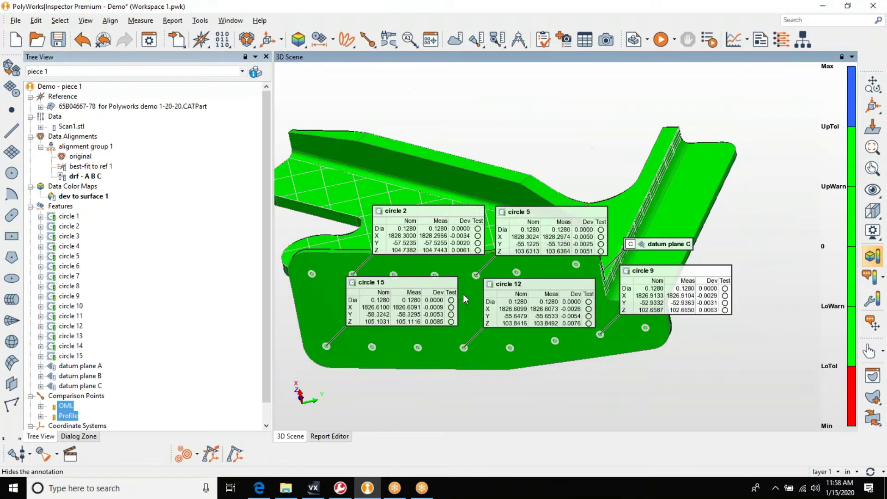
pyautogui.moveTo(461, 295); pyautogui.dragTo(441, 300)
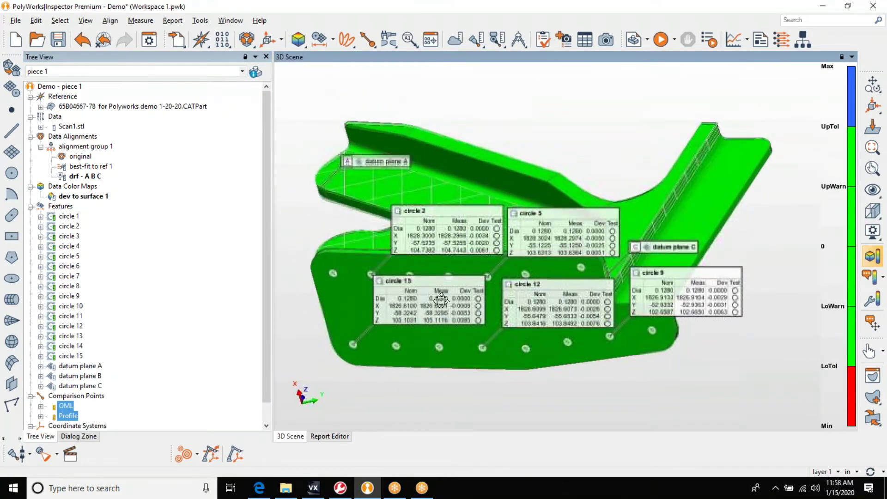
pyautogui.scroll(2, 441, 299)
pyautogui.scroll(1, 441, 298)
pyautogui.scroll(-1, 441, 277)
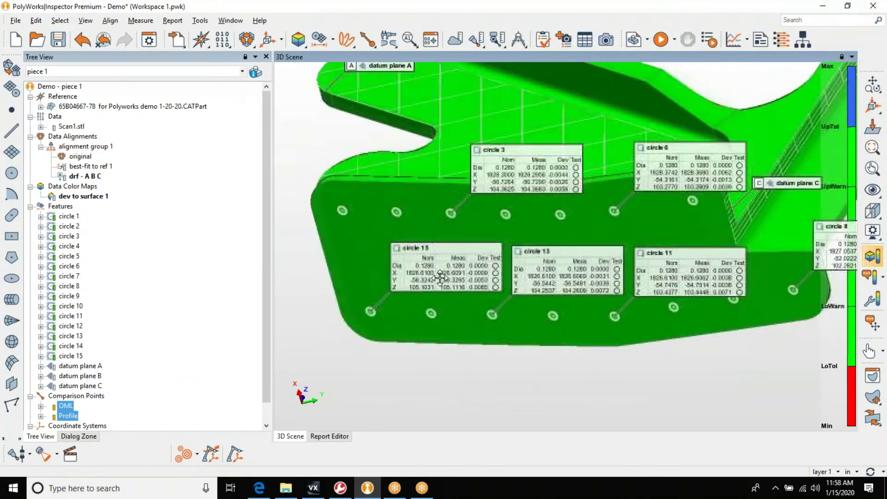
pyautogui.scroll(1, 441, 277)
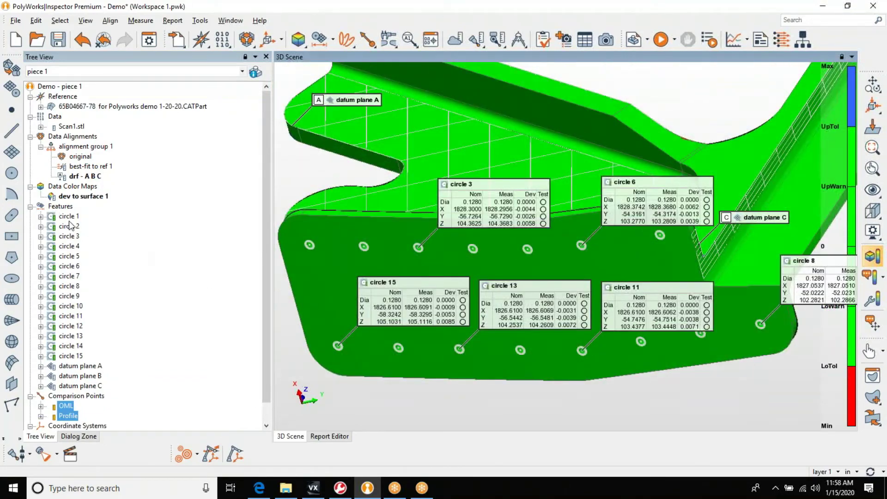
# - Create report tables for circles 1–15 and check the Feature Table page in the Report Editor
pyautogui.click(68, 216)
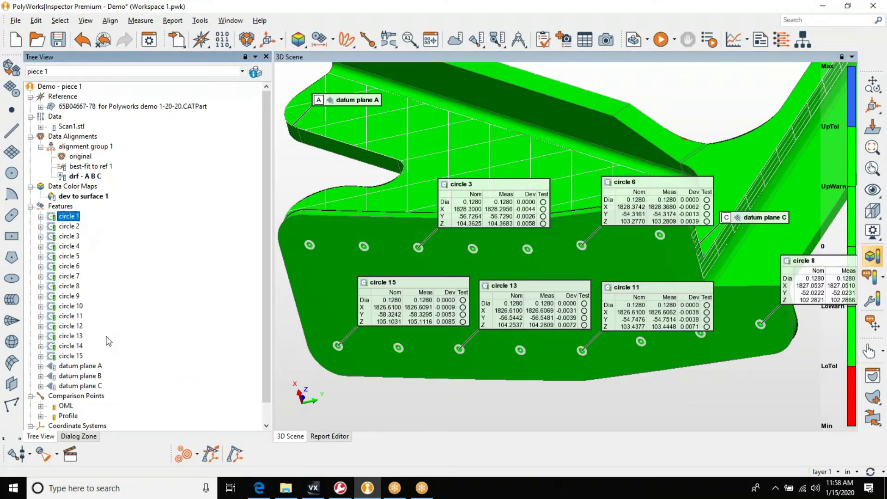
pyautogui.keyDown('shift'); pyautogui.click(79, 357); pyautogui.keyUp('shift')
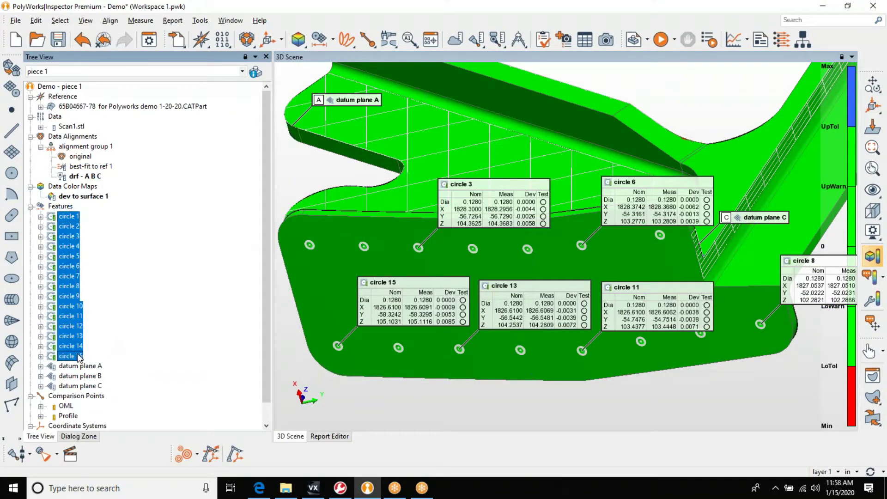
pyautogui.click(584, 40)
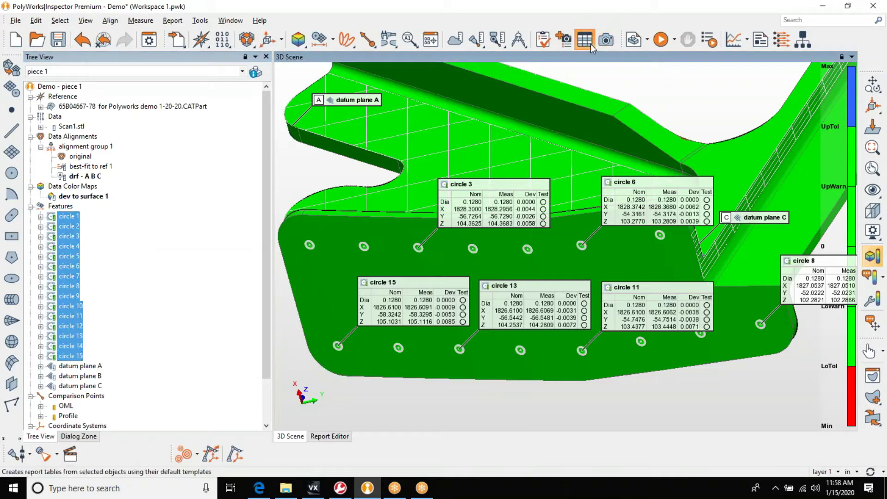
pyautogui.click(323, 437)
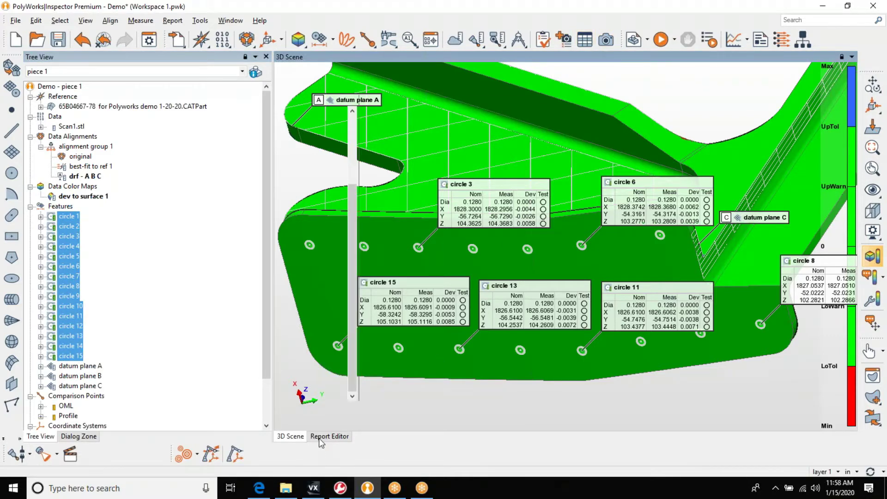
pyautogui.click(327, 145)
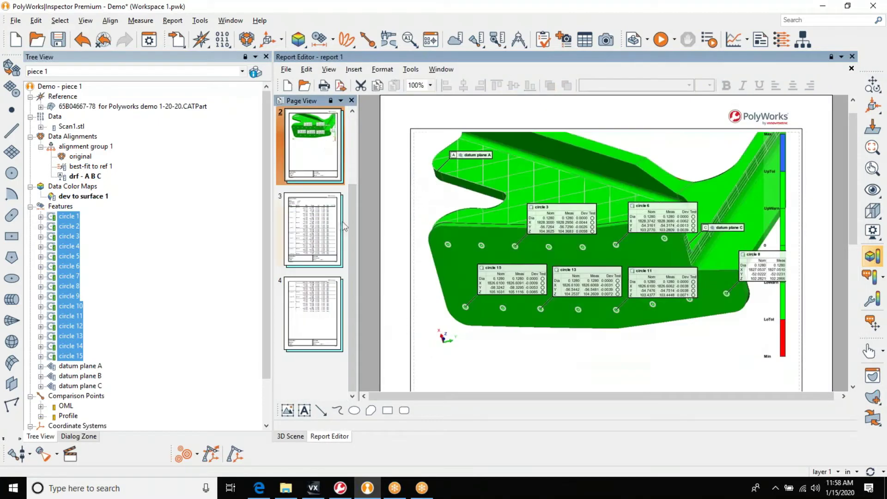
pyautogui.click(315, 222)
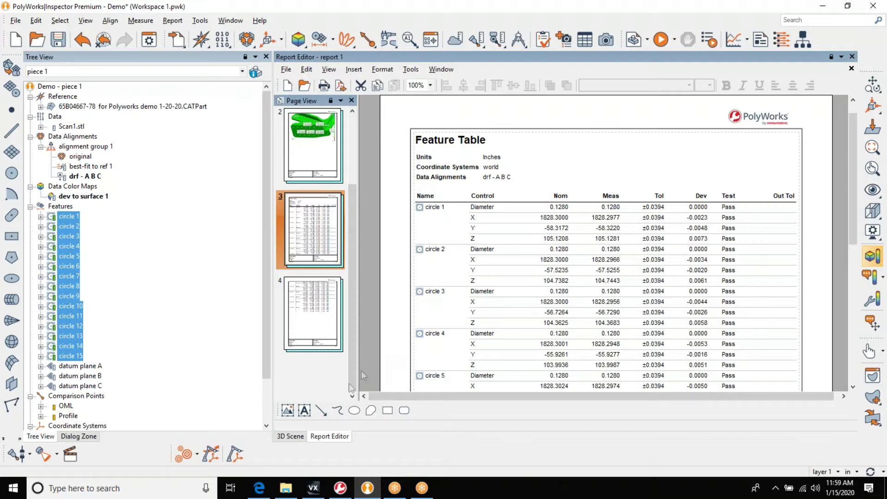
pyautogui.click(296, 437)
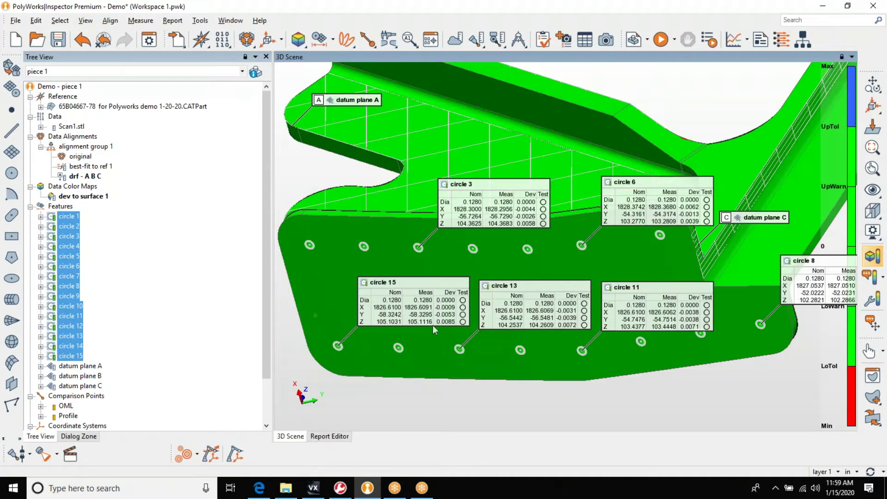
# - Hide the circle and datum annotations, deselect the circles and display the OML comparison point labels
pyautogui.click(40, 207)
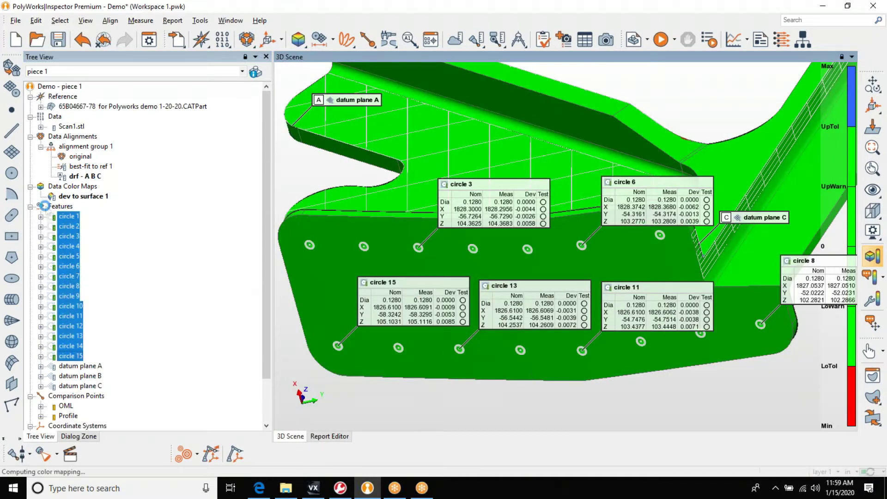
pyautogui.click(43, 208)
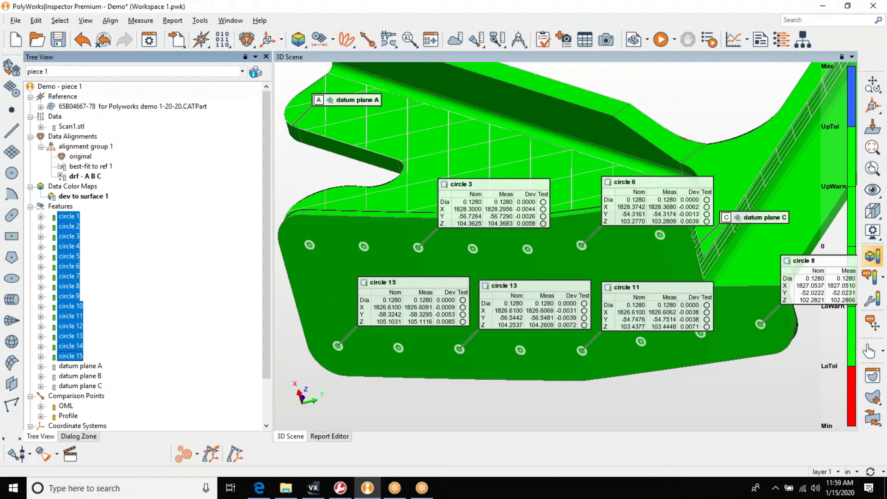
pyautogui.scroll(-2, 356, 281)
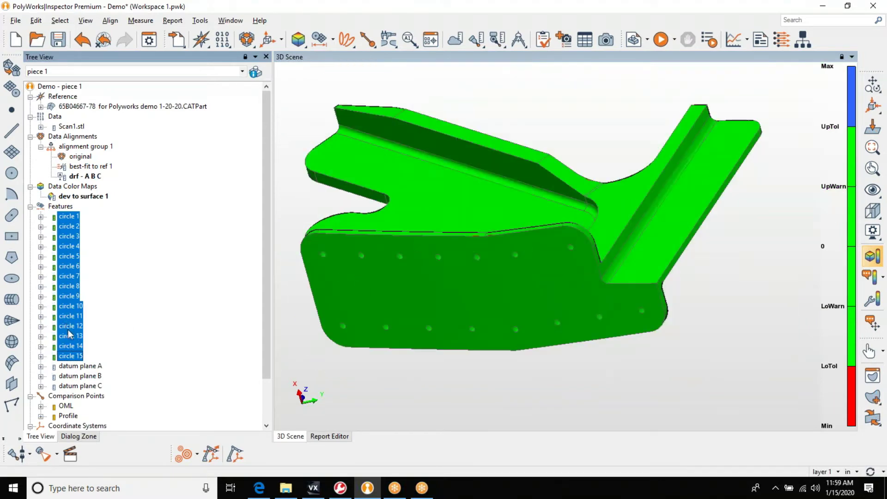
pyautogui.click(152, 305)
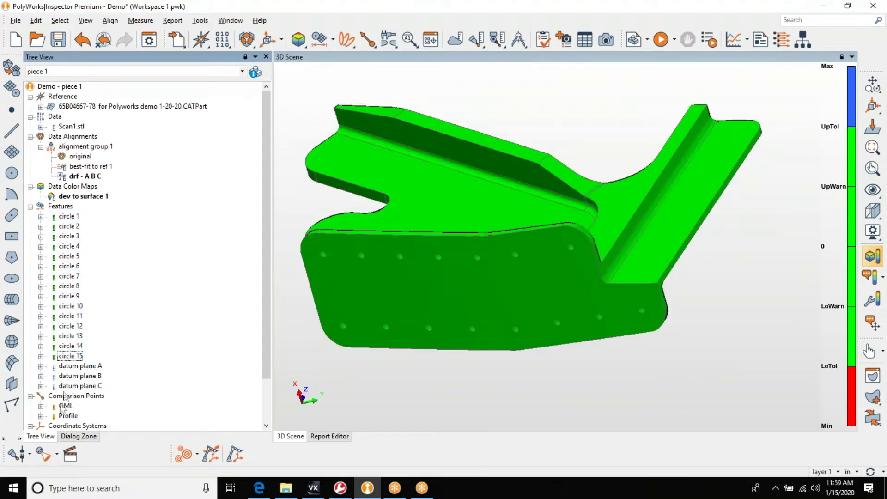
pyautogui.click(59, 408)
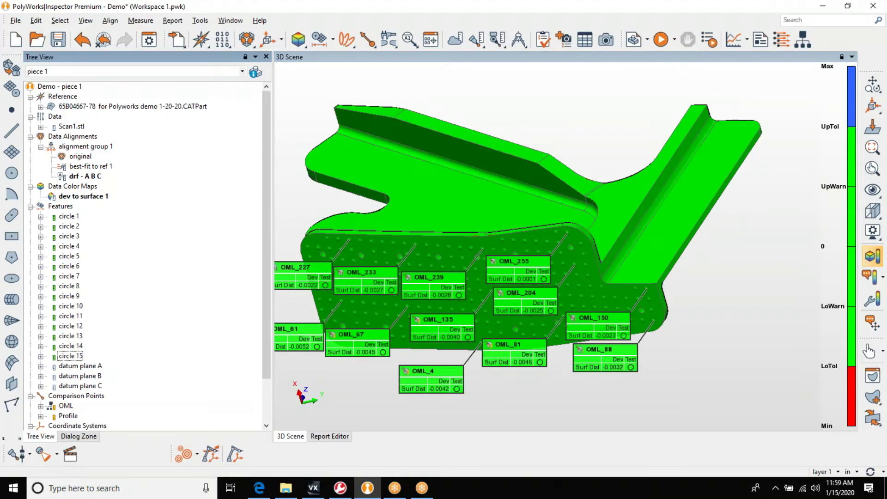
pyautogui.moveTo(515, 289); pyautogui.dragTo(575, 278, button='middle')
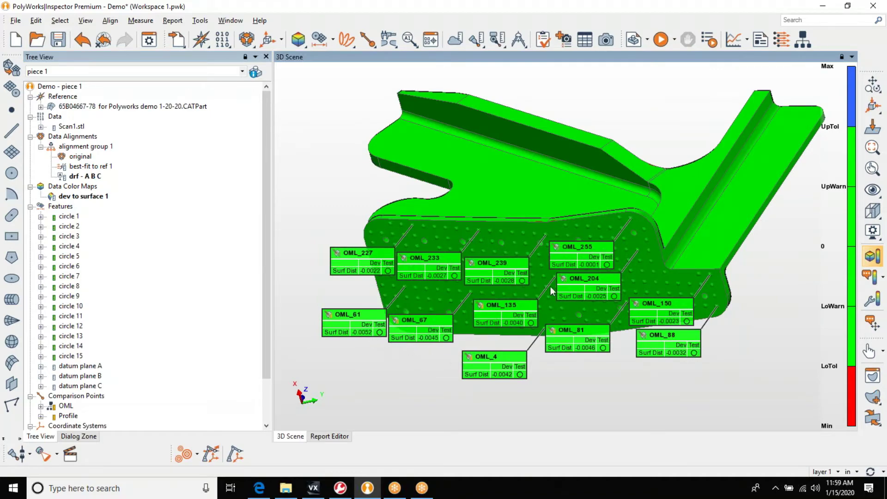
pyautogui.scroll(2, 566, 274)
pyautogui.scroll(2, 604, 282)
pyautogui.scroll(1, 604, 281)
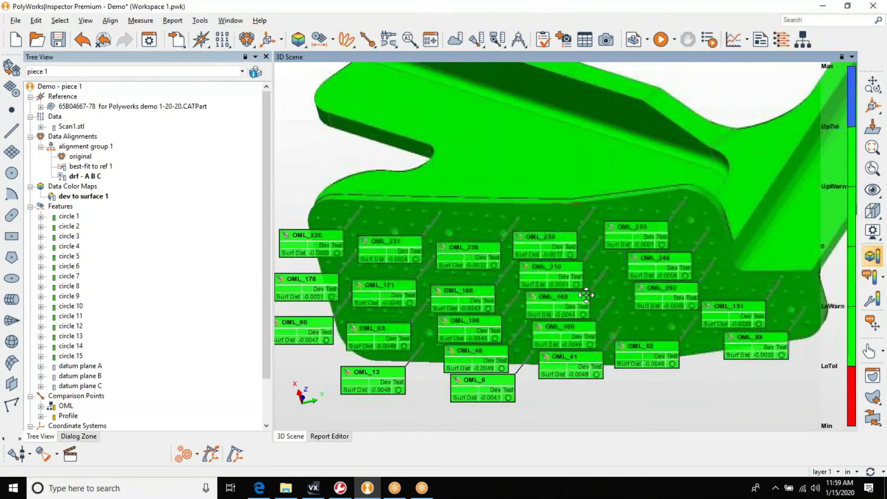
pyautogui.scroll(1, 587, 294)
# - Add a snapshot of the OML view and OML surface-distance tables to the report, then review those pages
pyautogui.click(604, 43)
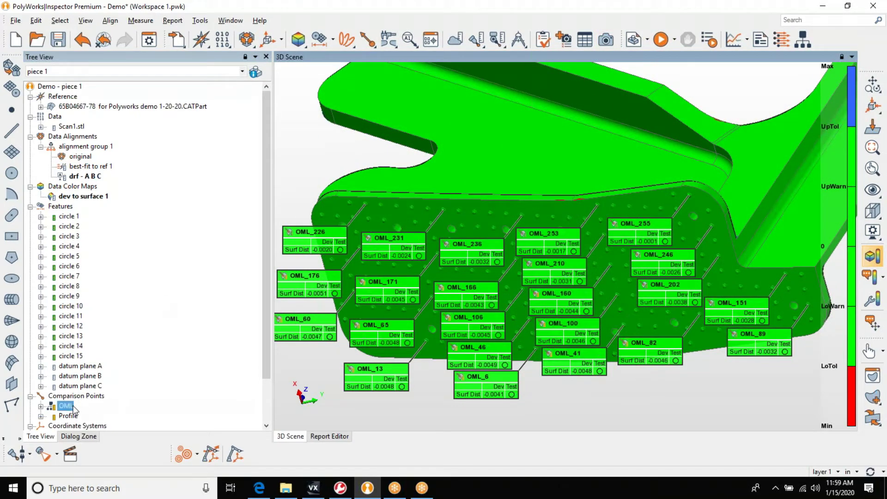
pyautogui.click(584, 39)
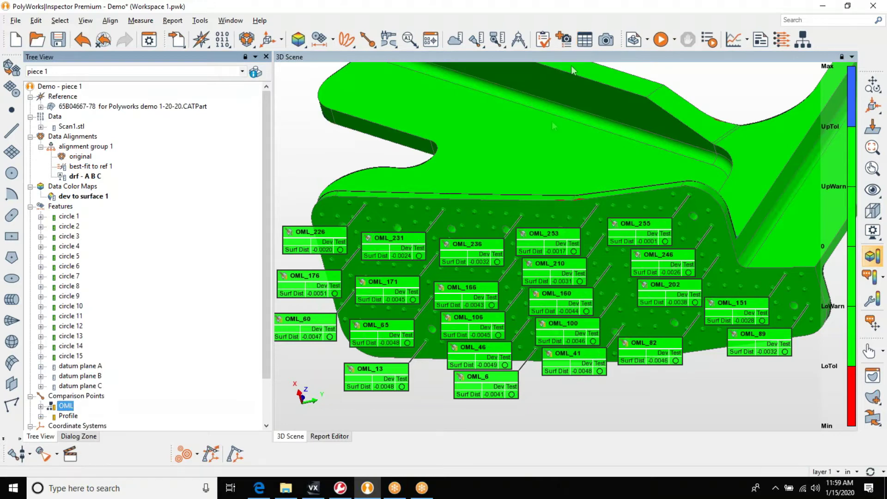
pyautogui.click(342, 439)
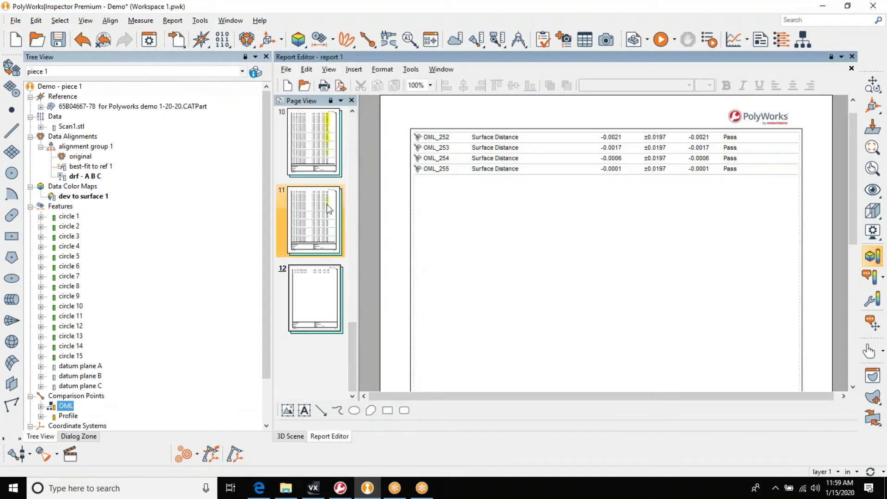
pyautogui.scroll(5, 308, 208)
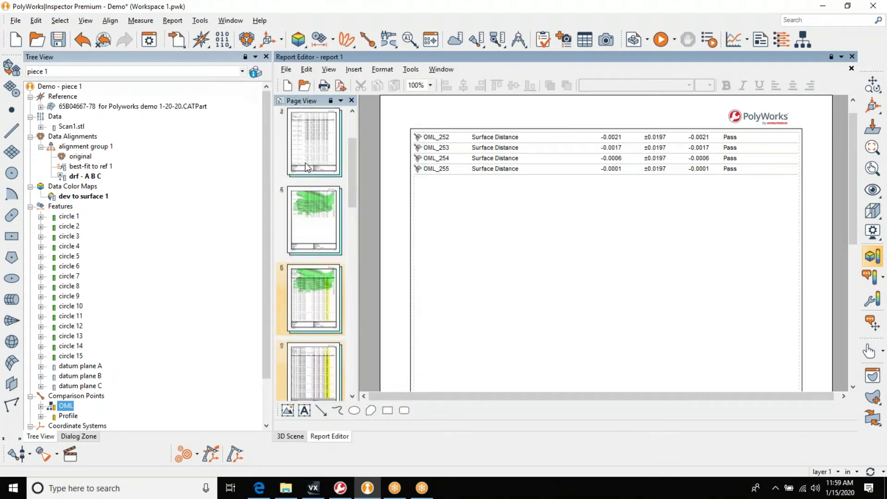
pyautogui.scroll(5, 313, 248)
pyautogui.scroll(-3, 327, 217)
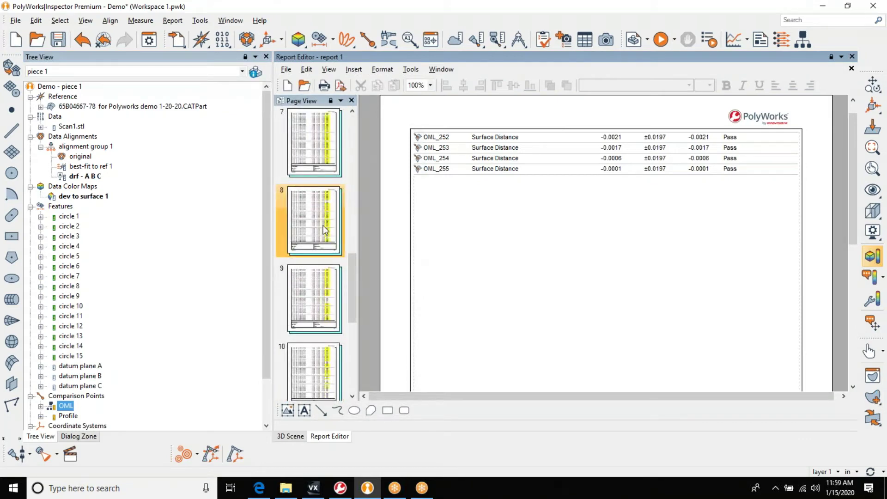
pyautogui.scroll(-2, 322, 174)
pyautogui.scroll(2, 318, 208)
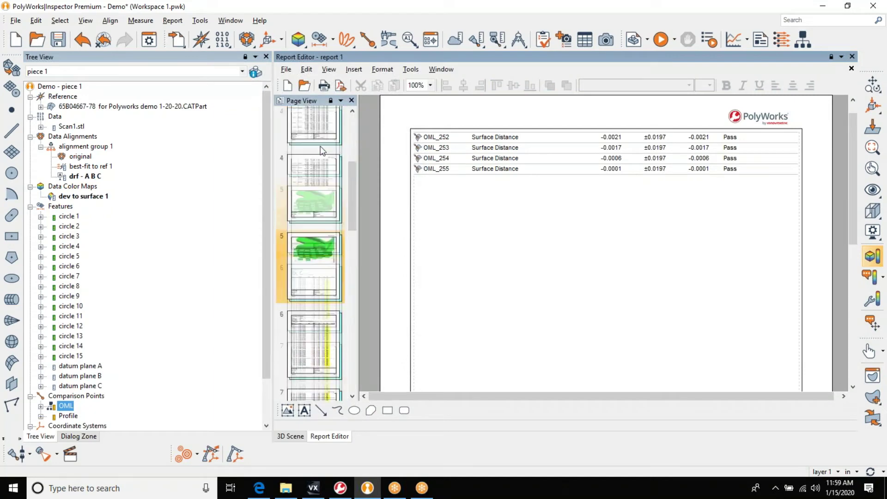
pyautogui.scroll(1, 318, 277)
pyautogui.click(318, 284)
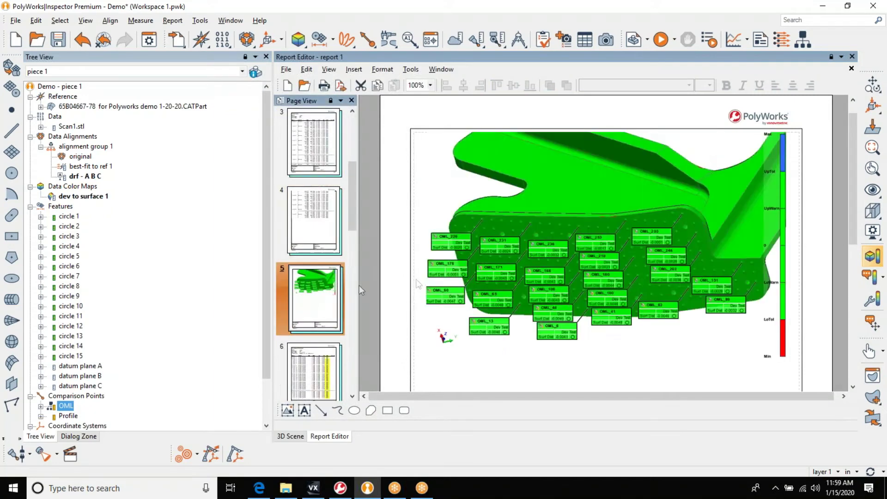
pyautogui.scroll(-2, 416, 291)
pyautogui.click(316, 364)
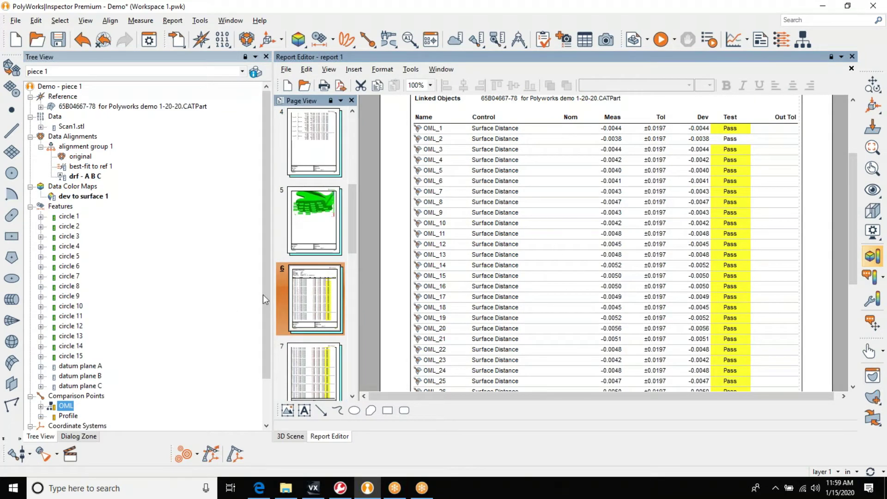
pyautogui.click(290, 436)
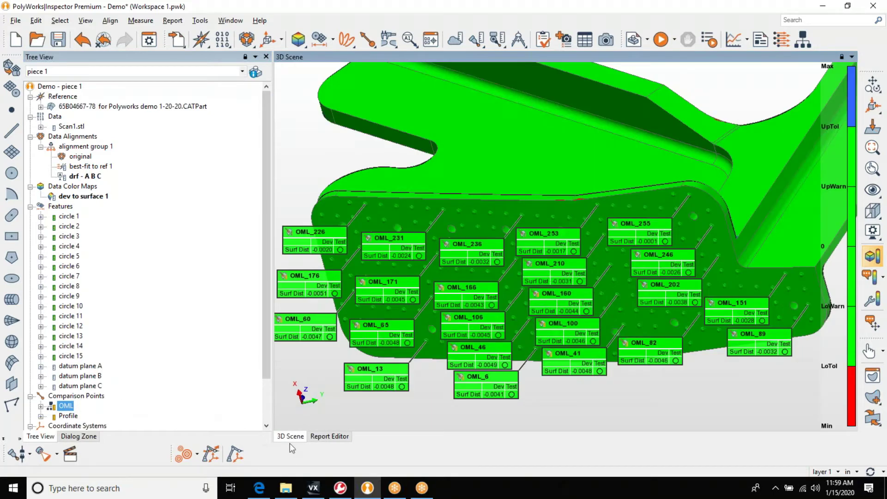
# - Edit the OML Surface Distance control's tolerance limits to ±0.0150
pyautogui.click(430, 39)
pyautogui.click(605, 400)
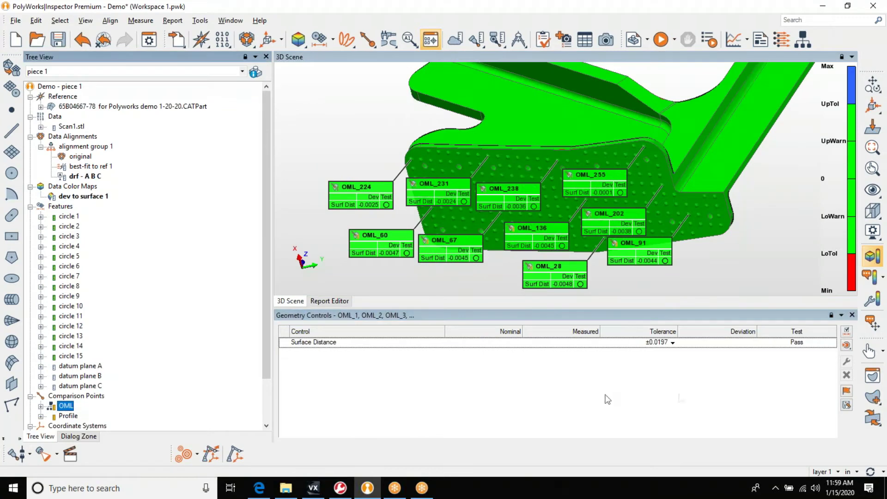
pyautogui.click(673, 343)
pyautogui.write('.015')
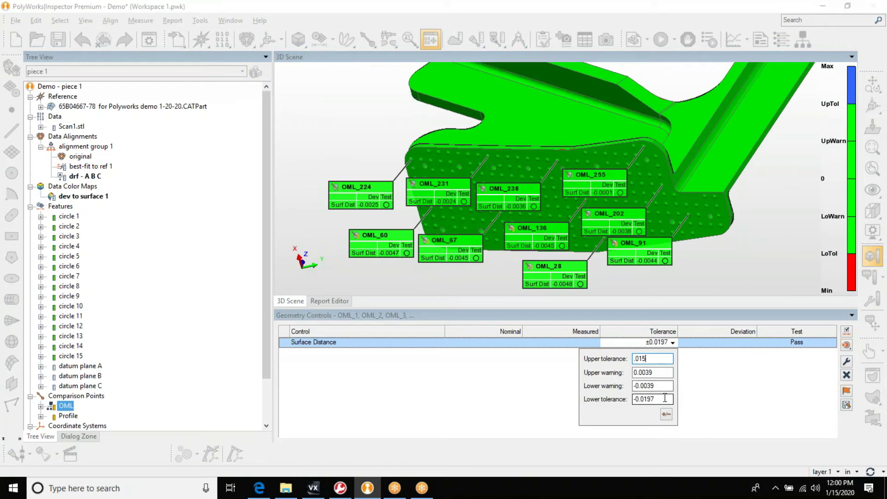
pyautogui.moveTo(664, 399); pyautogui.dragTo(571, 389)
# - Apply the new tolerance, refresh the report snapshots, check page 4 and return to the 3D scene
pyautogui.rightClick(525, 342)
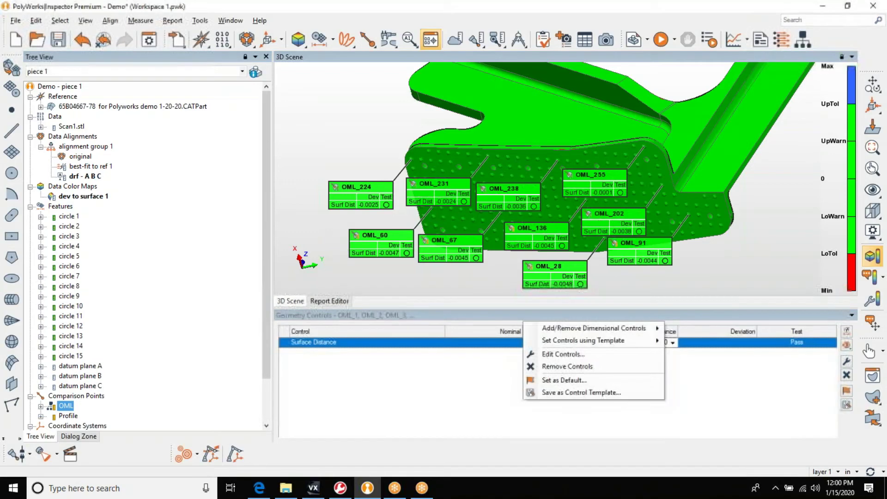
pyautogui.click(330, 302)
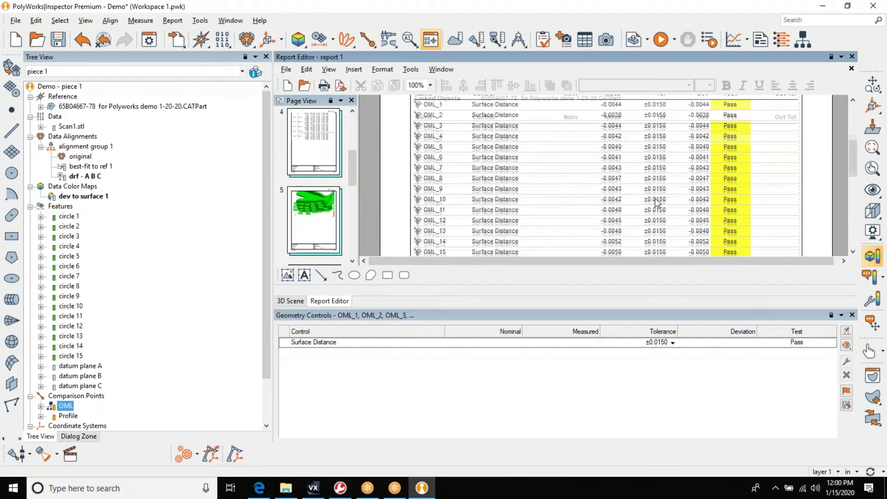
pyautogui.scroll(-5, 662, 201)
pyautogui.click(324, 141)
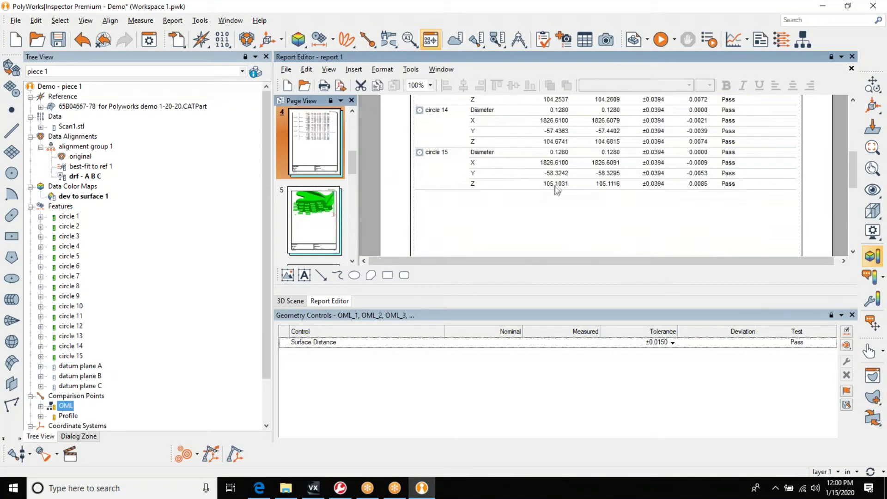
pyautogui.scroll(5, 623, 179)
pyautogui.scroll(-3, 623, 180)
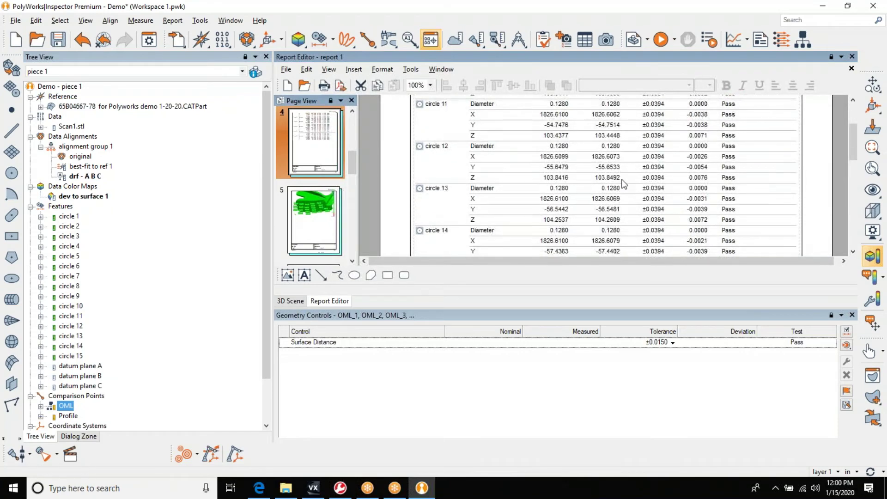
pyautogui.scroll(-3, 622, 178)
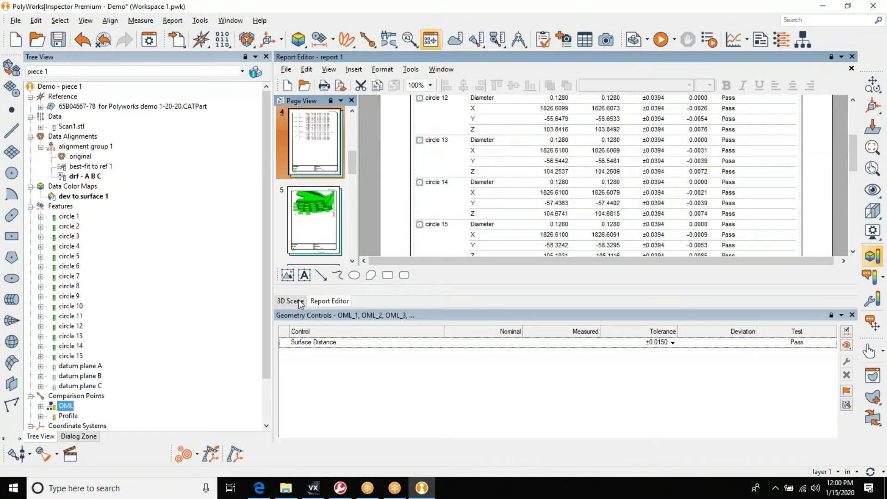
pyautogui.click(292, 301)
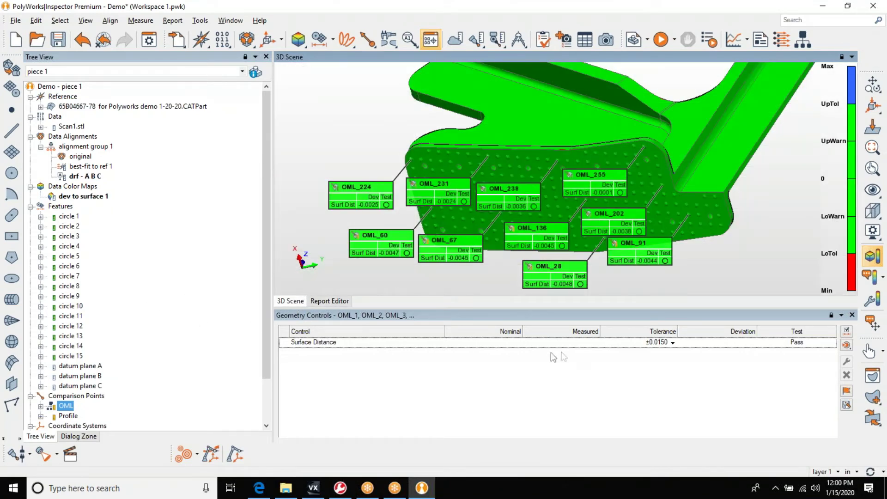
# - Hide the OML labels, close Geometry Controls and select the Profile comparison points on the rotated part
pyautogui.click(53, 407)
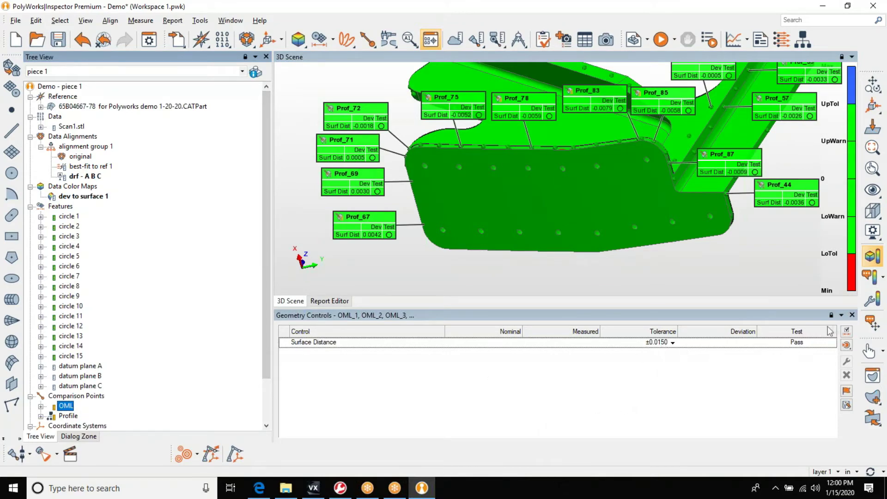
pyautogui.click(854, 315)
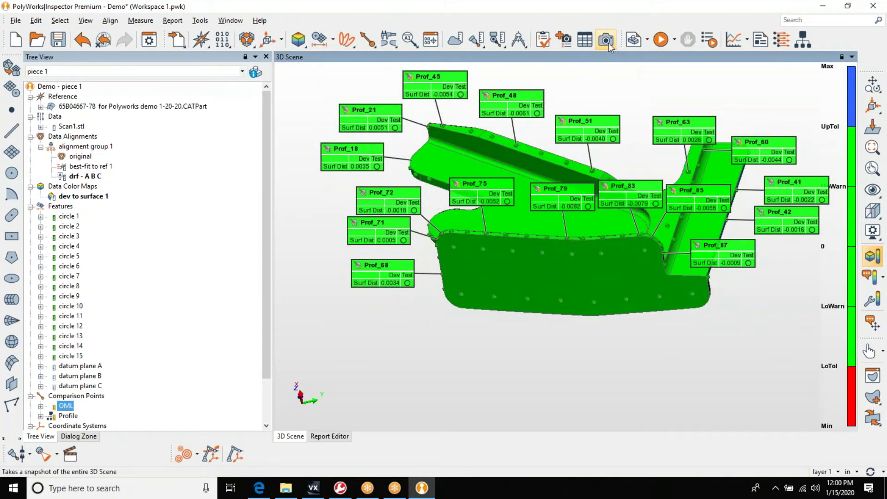
pyautogui.moveTo(516, 217)
pyautogui.mouseDown()
pyautogui.moveTo(525, 207)
pyautogui.moveTo(472, 301)
pyautogui.moveTo(511, 233)
pyautogui.mouseUp()
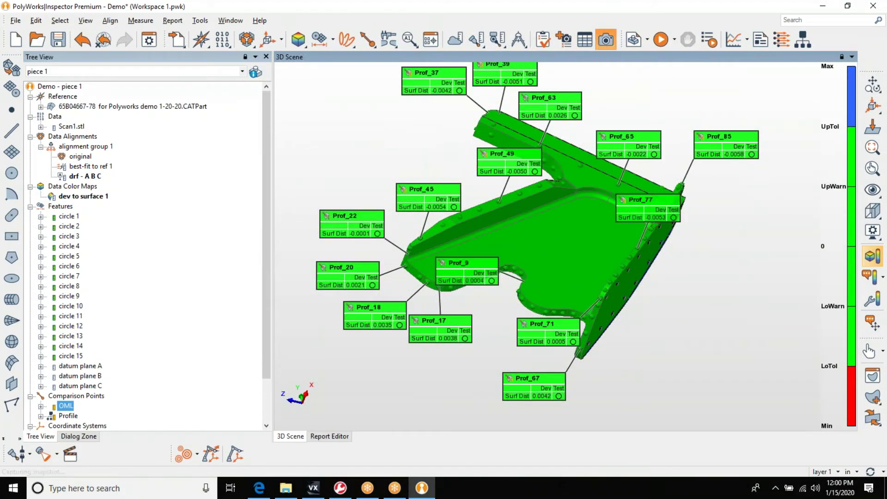
pyautogui.click(68, 417)
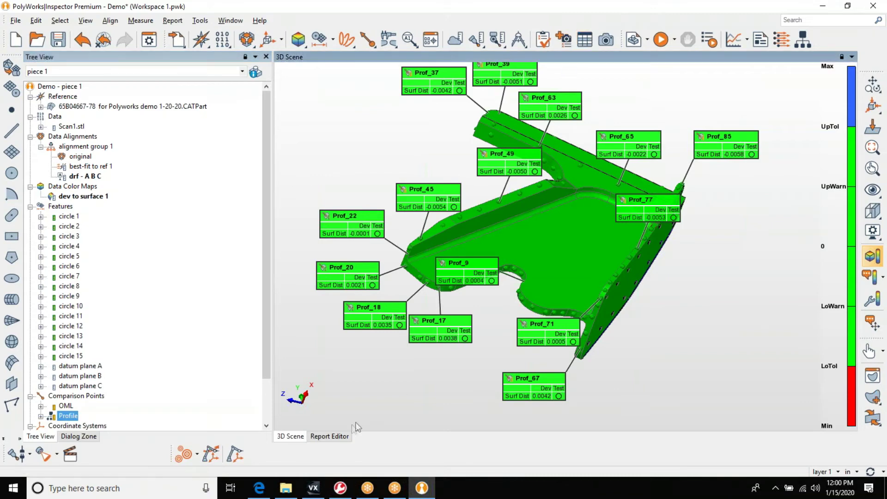
# - Review report pages 12 and 14 with the profile results, then return to the 3D scene
pyautogui.click(330, 437)
pyautogui.scroll(-5, 312, 291)
pyautogui.scroll(-5, 312, 340)
pyautogui.click(324, 308)
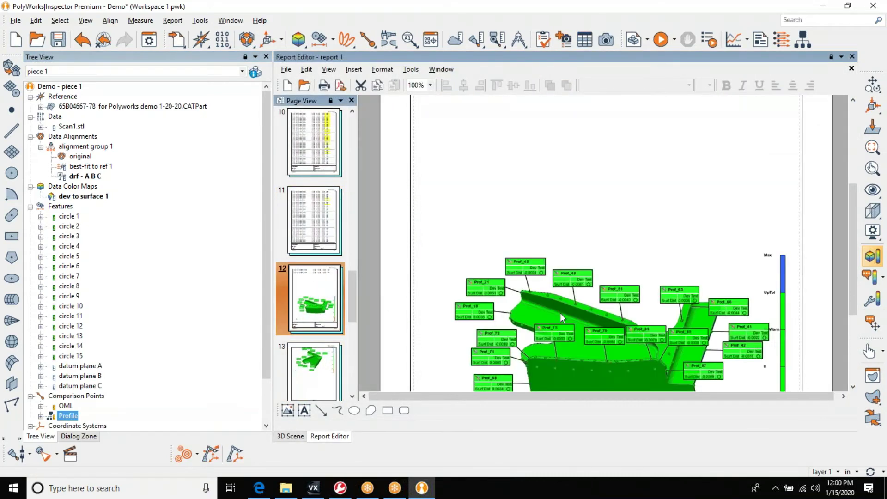
pyautogui.scroll(-3, 590, 267)
pyautogui.scroll(-3, 590, 267)
pyautogui.scroll(2, 590, 266)
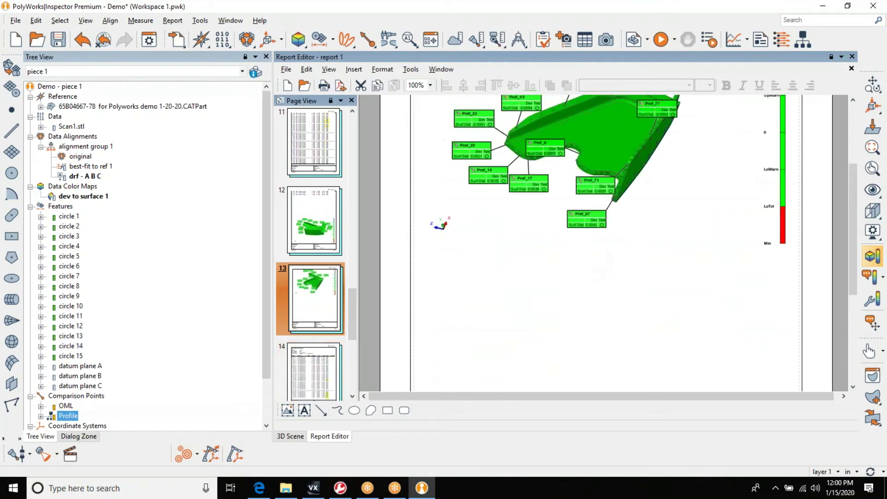
pyautogui.click(322, 378)
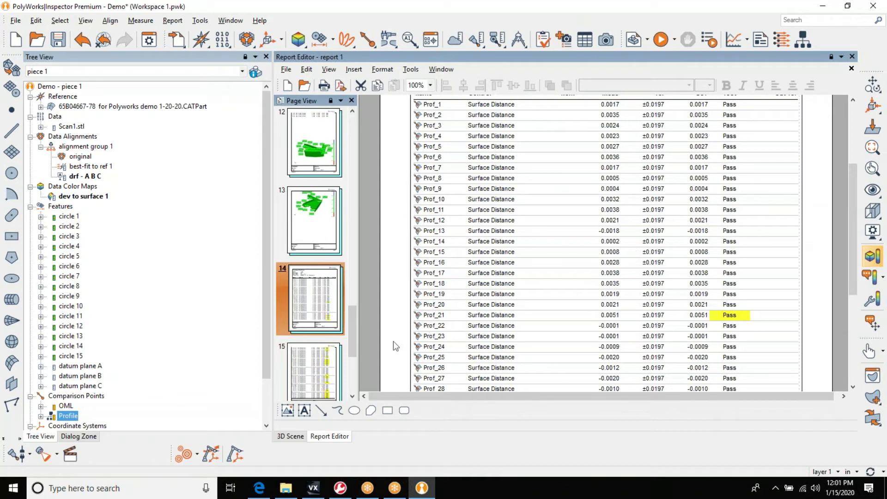
pyautogui.click(293, 437)
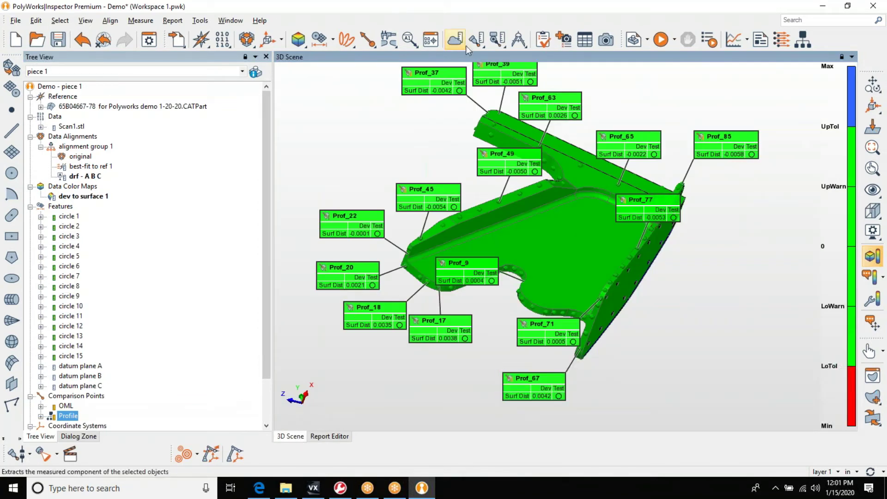
# - Select the profile points and open their Surface Distance tolerance for editing to 0.015
pyautogui.click(63, 416)
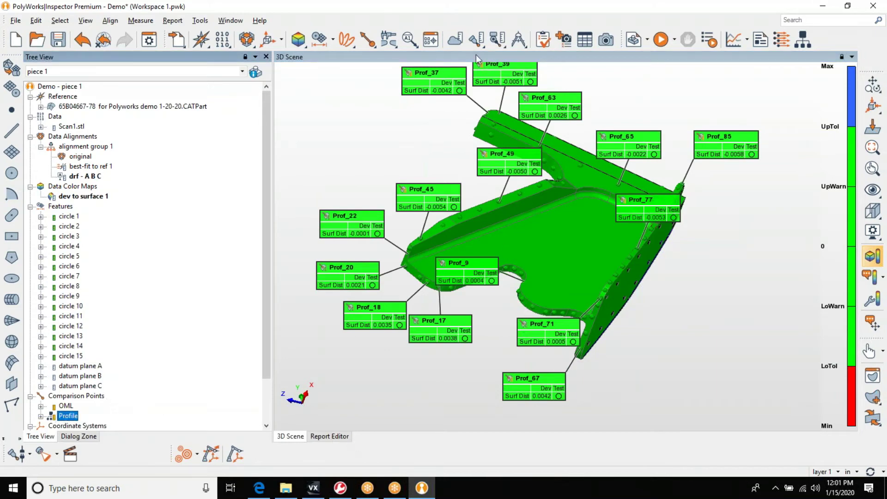
pyautogui.click(431, 40)
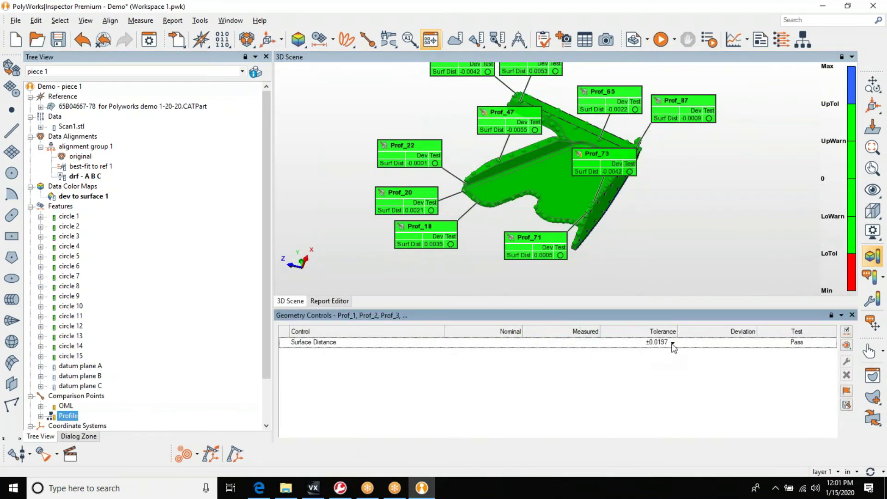
pyautogui.click(672, 342)
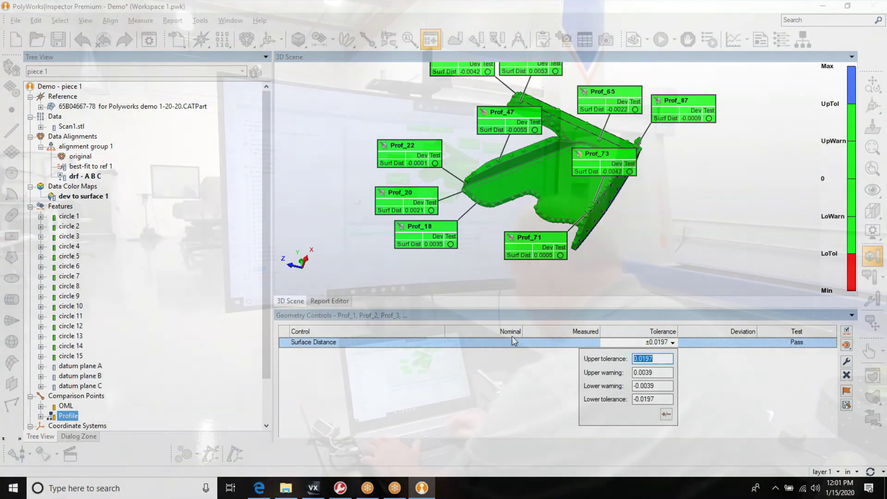
pyautogui.write('.015')
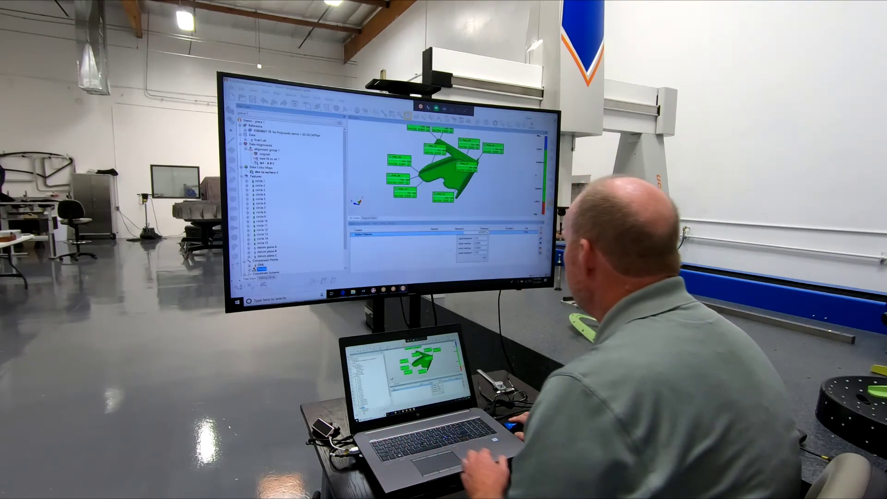
# - Apply the 0.015 profile tolerance, regenerate the report and rotate the part to an isometric view
pyautogui.rightClick(433, 229)
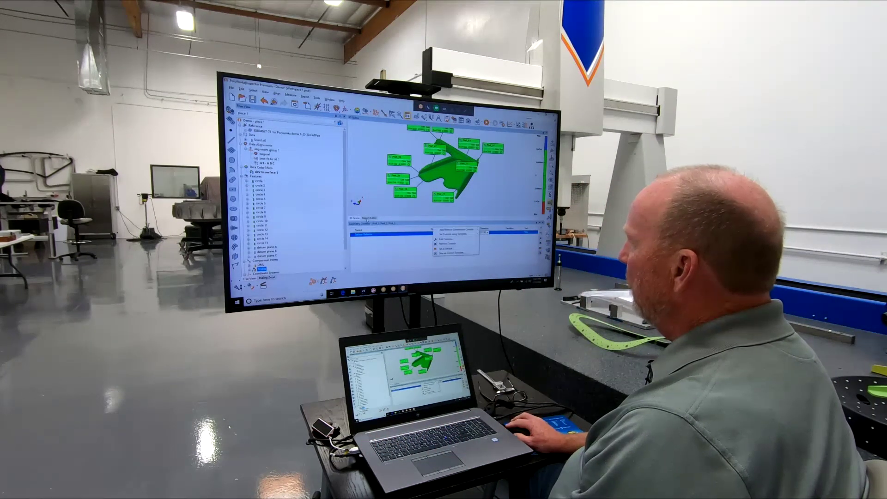
pyautogui.click(450, 230)
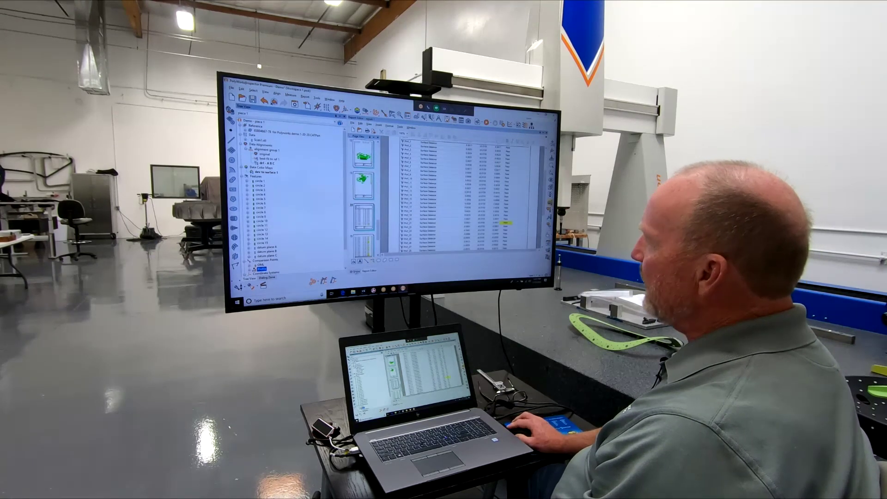
pyautogui.click(355, 271)
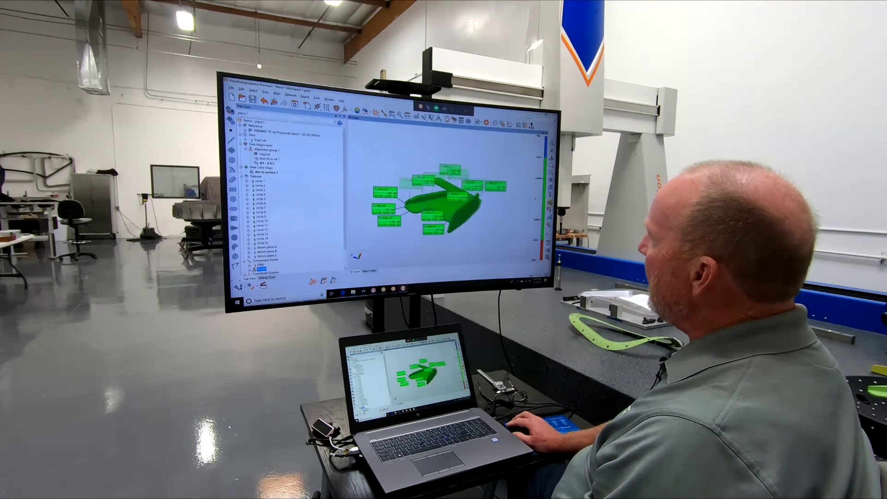
pyautogui.moveTo(451, 207); pyautogui.dragTo(457, 202)
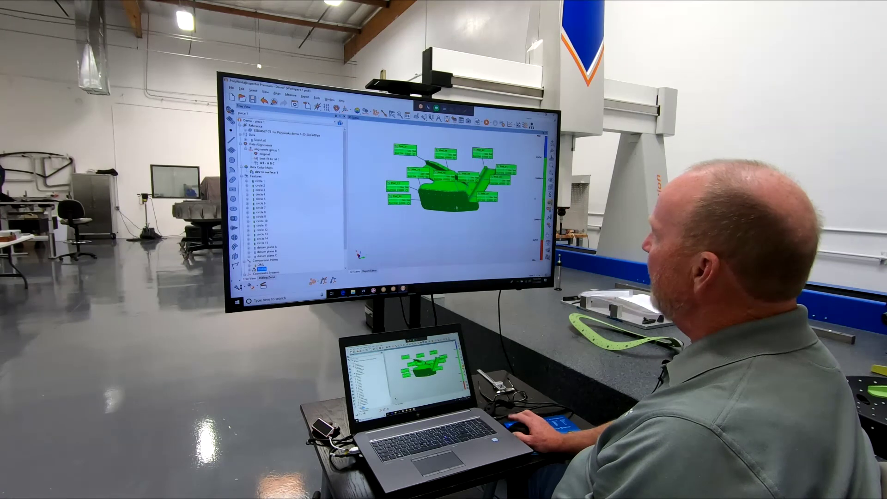